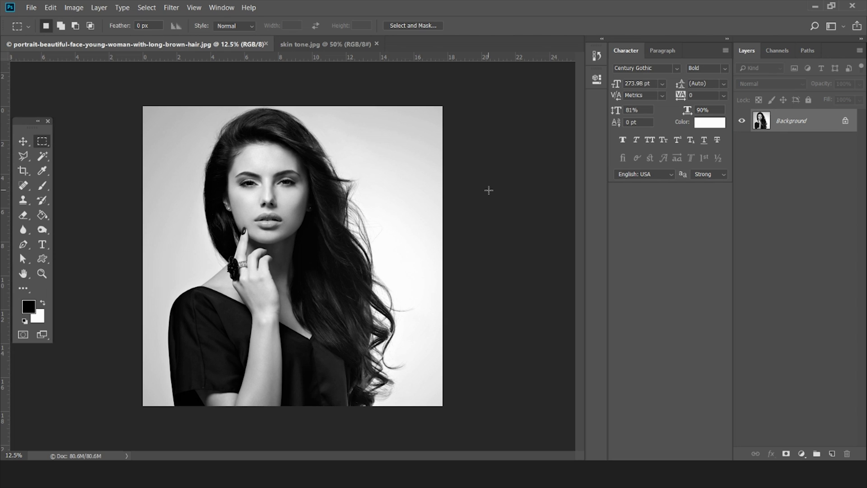
Step: Copy the chart from skin tone.jpg into the portrait document as a new layer over the woman's lower body
click(322, 46)
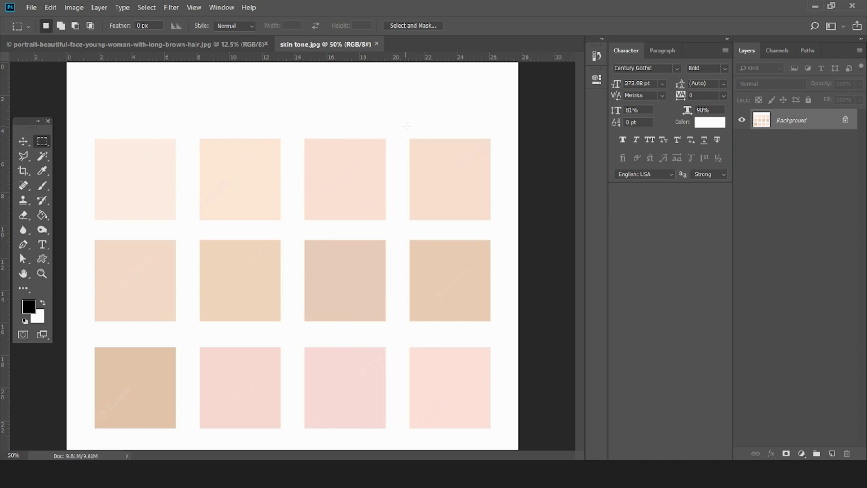
key(ctrl+minus)
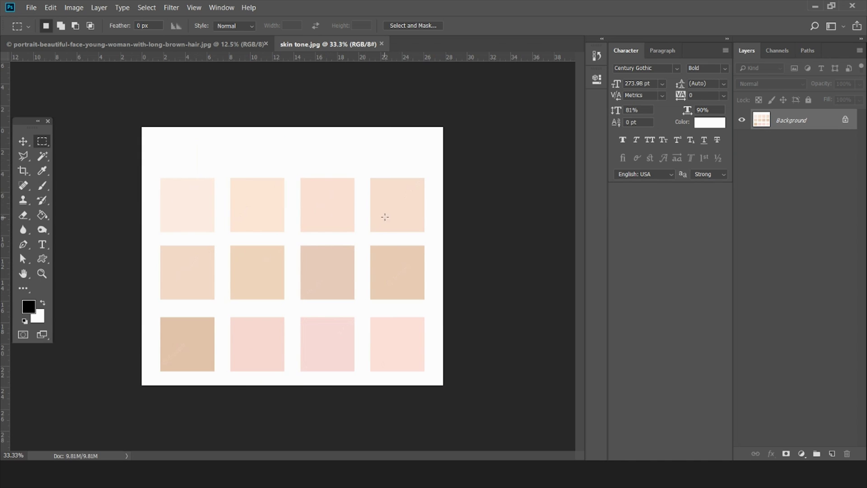
click(131, 44)
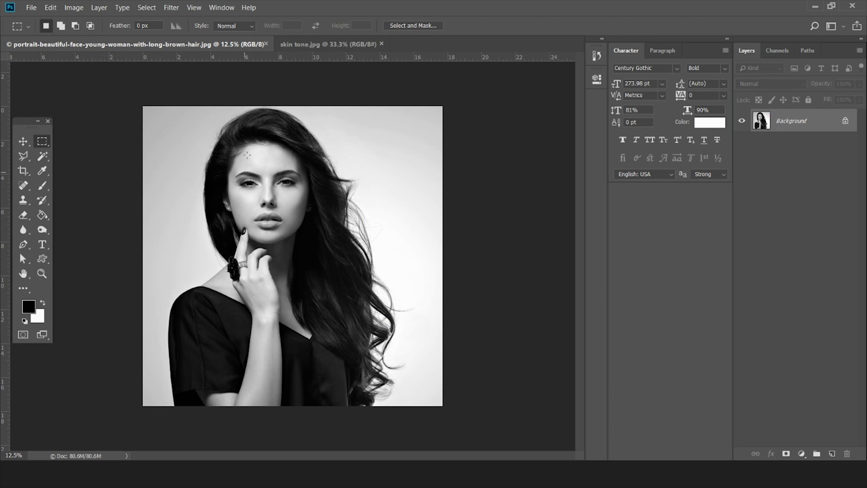
click(24, 142)
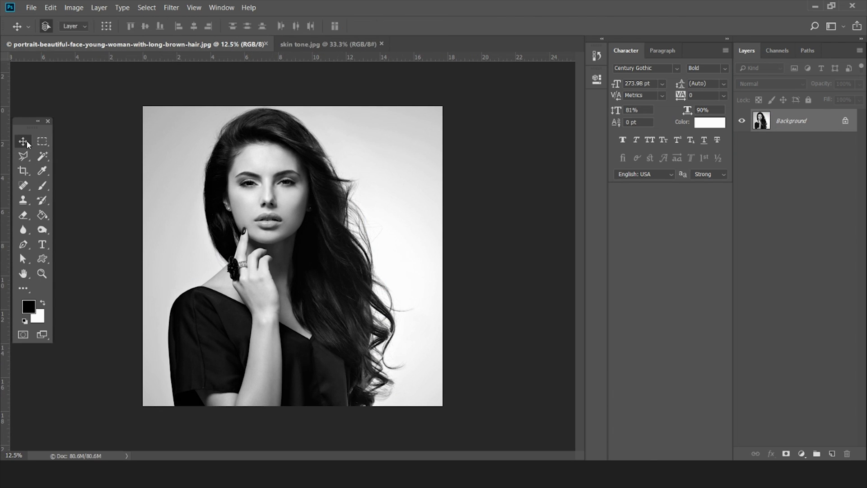
click(328, 45)
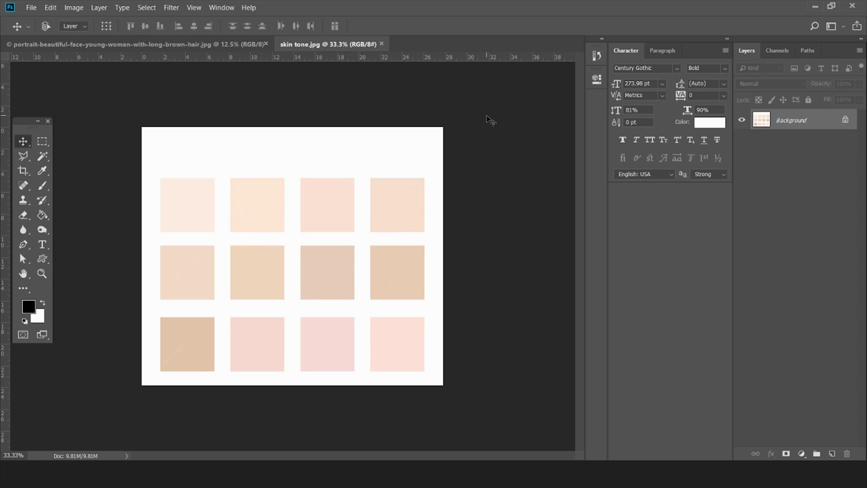
click(136, 43)
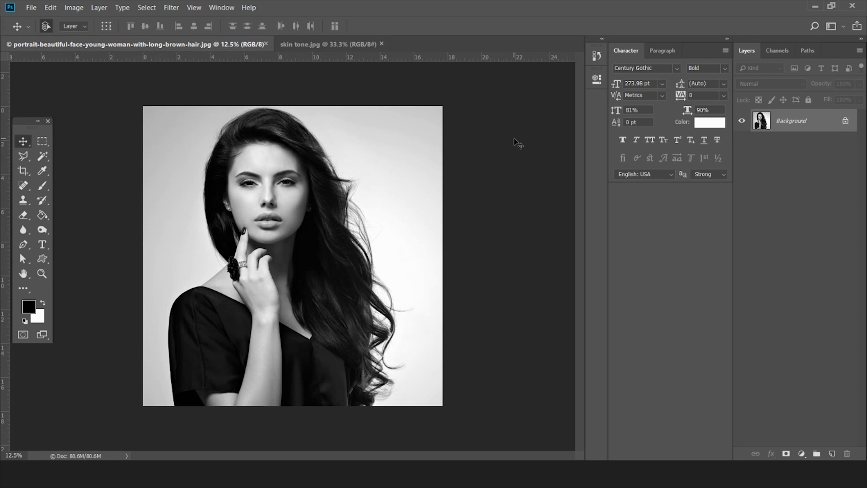
key(ctrl+v)
drag(335, 232, 253, 299)
Step: Reposition the skin tone chart beside the woman's chin and hand so her face stays uncovered
key(ctrl+plus)
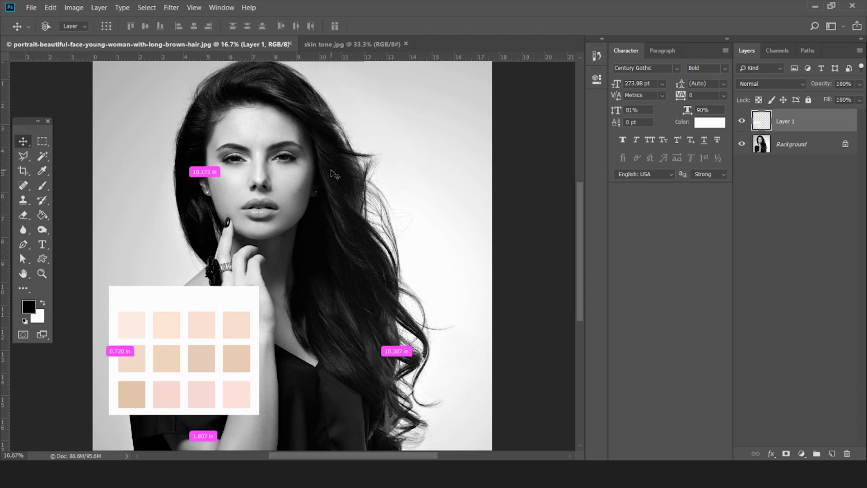
key(ctrl+plus)
drag(405, 185, 453, 277)
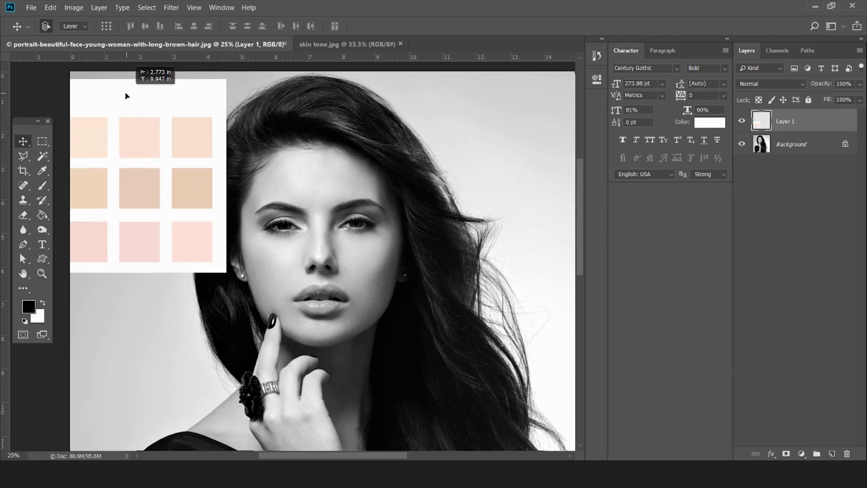
drag(126, 93, 354, 232)
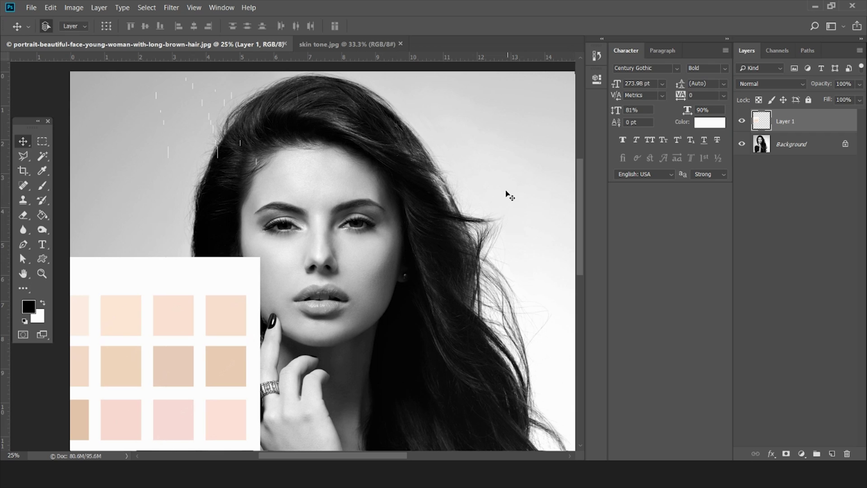
drag(483, 147, 503, 145)
Step: Add a Solid Color fill layer above the Background, sampling the peach f9dfd0 from the last swatch in the chart's first row
click(789, 145)
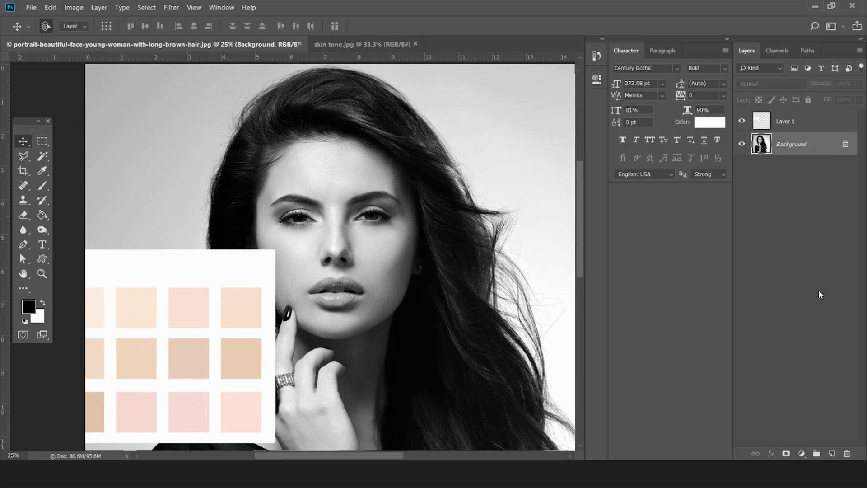
click(802, 456)
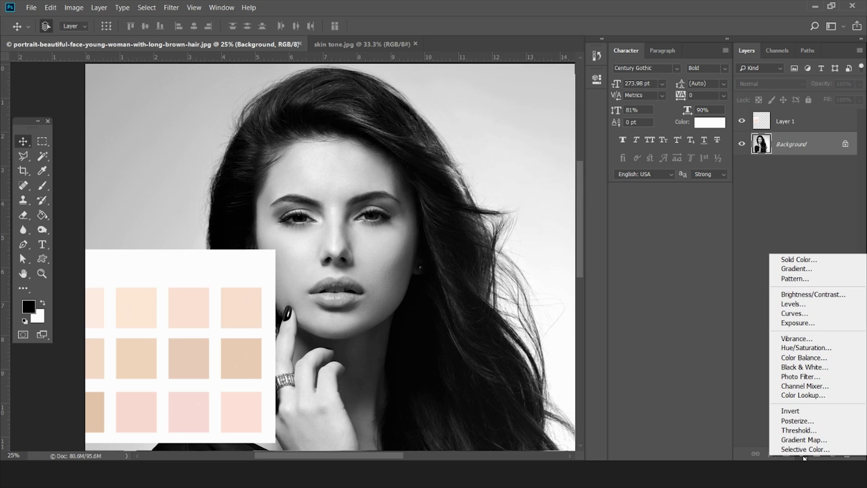
click(778, 263)
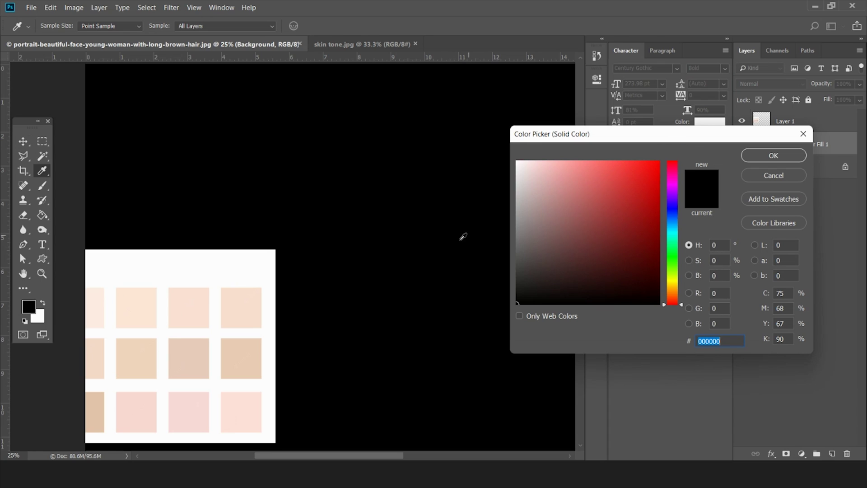
click(245, 310)
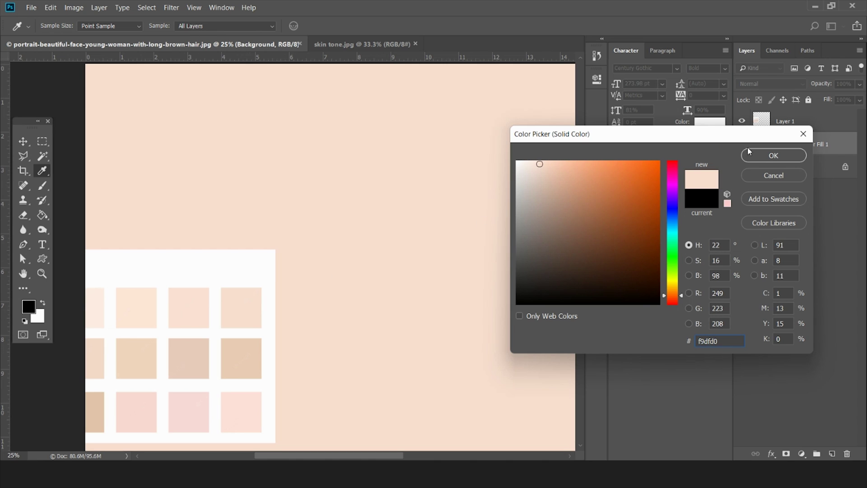
click(761, 154)
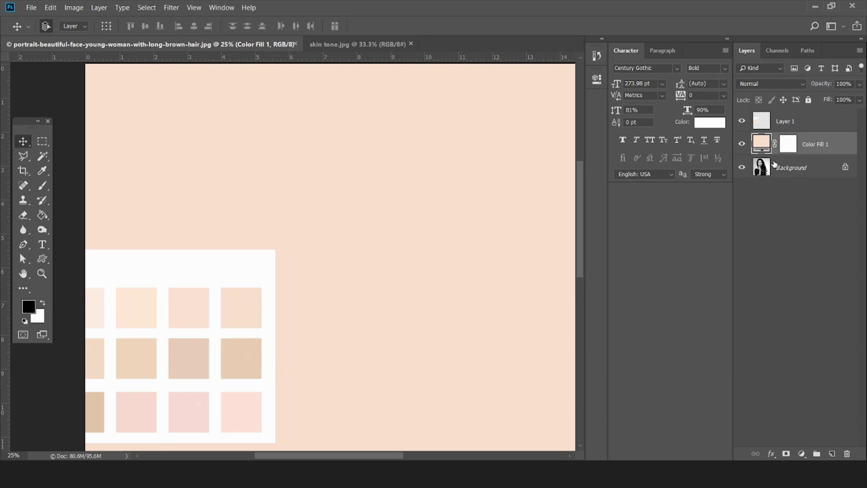
Step: Set the fill layer's blend mode to Color and move the swatch chart to the portrait's upper left corner
click(773, 84)
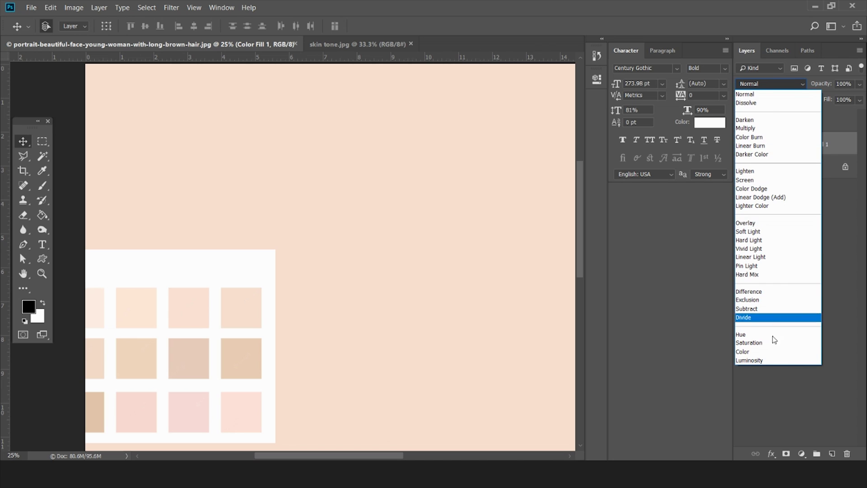
click(770, 351)
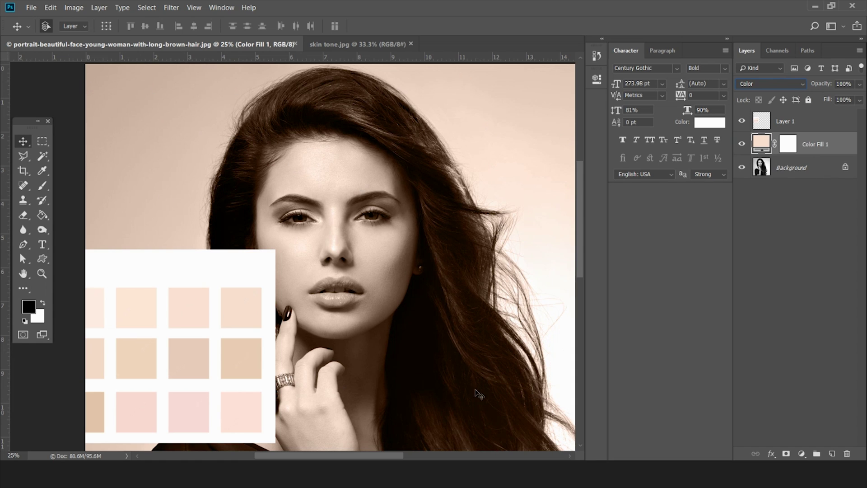
drag(224, 263, 154, 94)
Step: Invert the color fill layer's mask to black and switch to the Brush tool with white as foreground
click(789, 144)
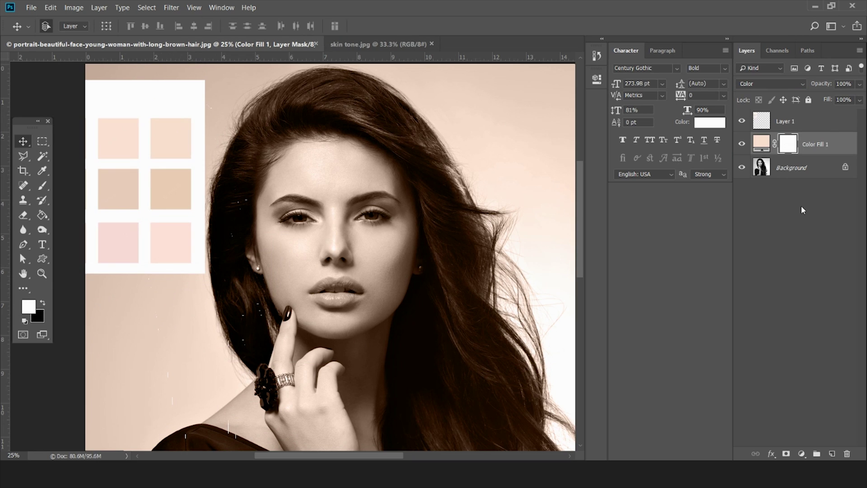
key(ctrl+i)
key(b)
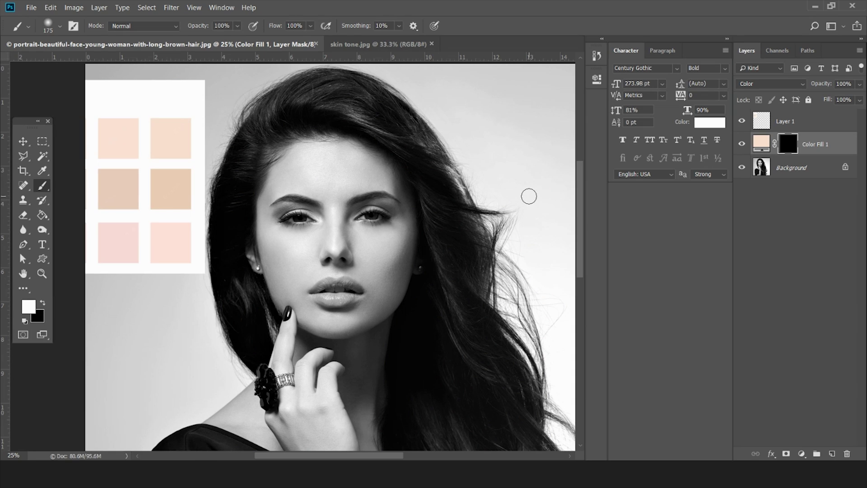
Step: Paint white on the fill layer's mask over the forehead and temples with a soft 400 px brush
key(bracketright)
key(bracketright)
key(bracketright)
click(52, 26)
click(302, 2)
key(bracketright)
key(bracketright)
key(bracketright)
key(bracketleft)
key(ctrl+plus)
key(ctrl+plus)
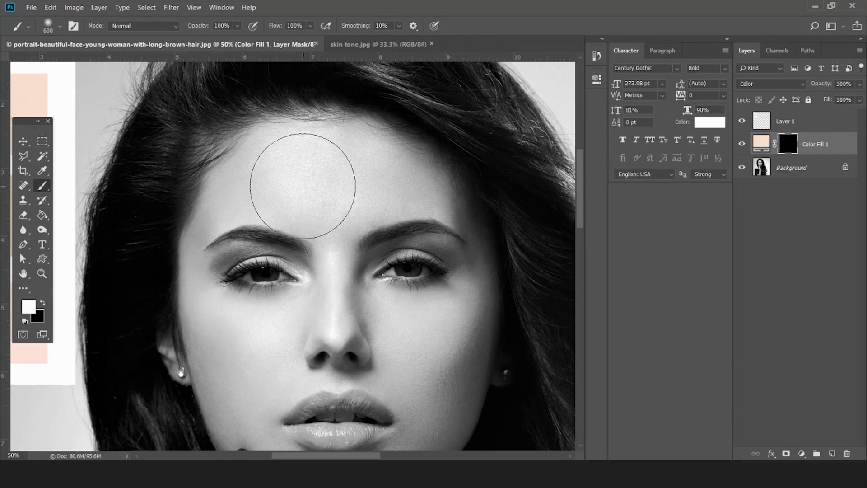
key(bracketleft)
key(bracketleft)
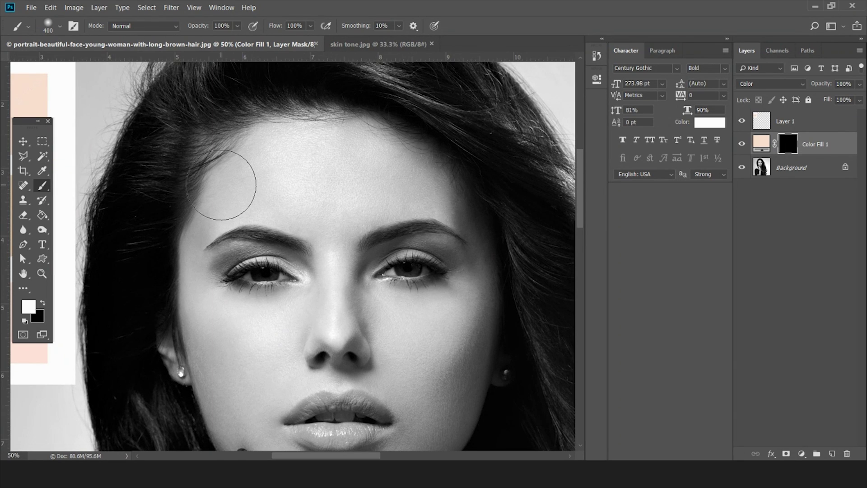
mouse_move(228, 178)
mouse_down()
mouse_move(252, 155)
mouse_move(273, 151)
mouse_up()
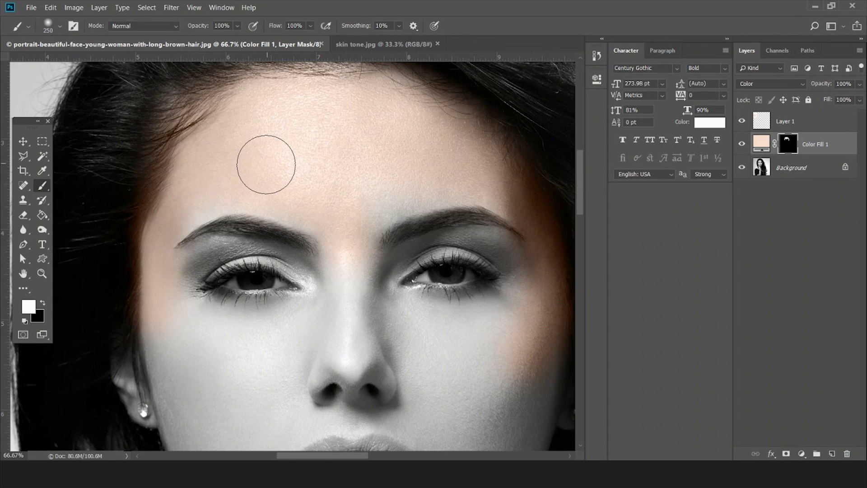
Step: Extend the mask with a 250 px brush across the rest of the forehead and the cheek below the portrait's right-hand eye
drag(281, 161, 332, 154)
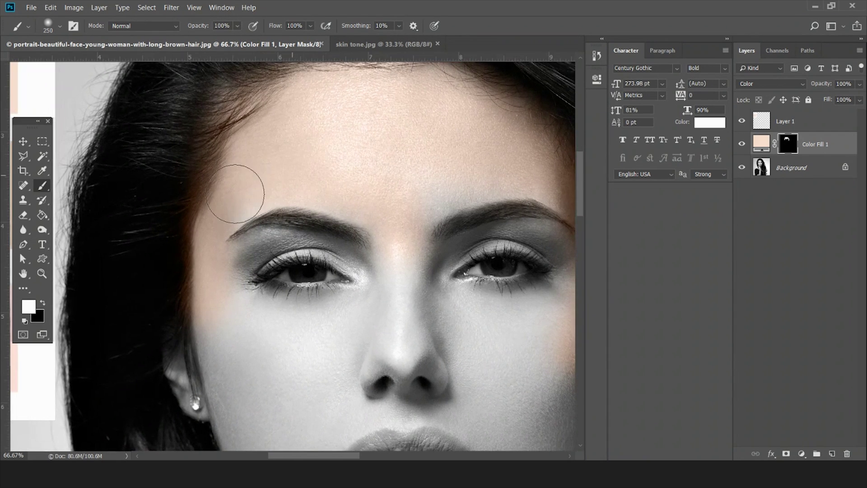
mouse_move(386, 203)
mouse_down()
mouse_move(514, 167)
mouse_move(486, 137)
mouse_move(471, 134)
mouse_move(371, 143)
mouse_up()
mouse_move(488, 283)
mouse_down()
mouse_move(481, 322)
mouse_move(443, 363)
mouse_move(332, 361)
mouse_move(337, 343)
mouse_move(381, 361)
mouse_move(385, 341)
mouse_move(373, 338)
mouse_move(407, 343)
mouse_move(395, 334)
mouse_move(447, 327)
mouse_move(474, 298)
mouse_up()
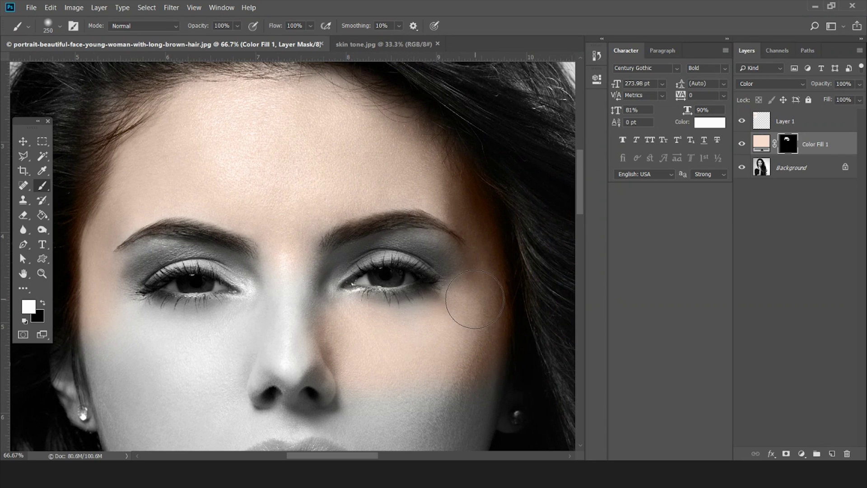
Step: Paint the skin color onto the eyelids and the skin around both eyes with a 125 px brush, sparing the eyeballs
key(ctrl+plus)
key(ctrl+plus)
key(ctrl+plus)
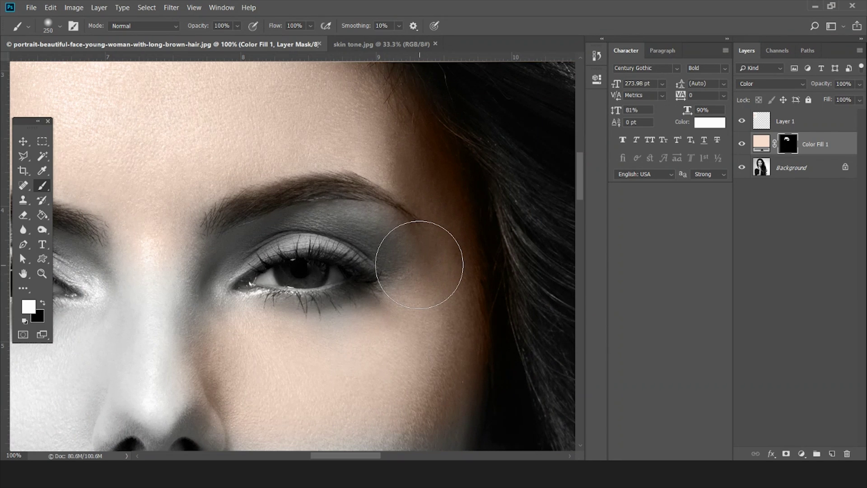
key(ctrl+plus)
key(bracketleft)
key(bracketleft)
key(bracketleft)
key(bracketleft)
mouse_move(463, 250)
mouse_down()
mouse_move(484, 270)
mouse_move(508, 264)
mouse_move(493, 229)
mouse_move(412, 181)
mouse_move(463, 203)
mouse_move(337, 183)
mouse_move(215, 228)
mouse_move(117, 310)
mouse_move(123, 352)
mouse_move(256, 385)
mouse_move(515, 303)
mouse_up()
drag(321, 282, 560, 289)
mouse_move(115, 253)
mouse_down()
mouse_move(217, 216)
mouse_move(338, 205)
mouse_move(480, 262)
mouse_move(517, 301)
mouse_move(522, 291)
mouse_move(533, 340)
mouse_move(475, 380)
mouse_move(386, 399)
mouse_move(434, 390)
mouse_move(312, 398)
mouse_move(239, 384)
mouse_move(180, 358)
mouse_move(237, 395)
mouse_move(163, 350)
mouse_move(150, 314)
mouse_move(173, 256)
mouse_move(121, 296)
mouse_move(116, 252)
mouse_up()
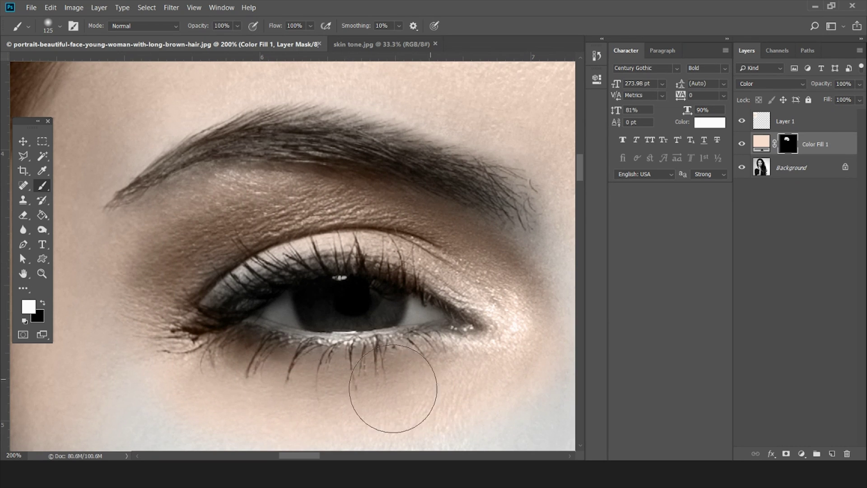
Step: Reveal the skin color between the eyes and along the upper bridge of the nose
mouse_move(568, 315)
mouse_down()
mouse_move(418, 242)
mouse_move(217, 274)
mouse_up()
mouse_move(205, 198)
mouse_down()
mouse_move(302, 223)
mouse_move(240, 313)
mouse_move(242, 300)
mouse_move(165, 386)
mouse_move(409, 380)
mouse_up()
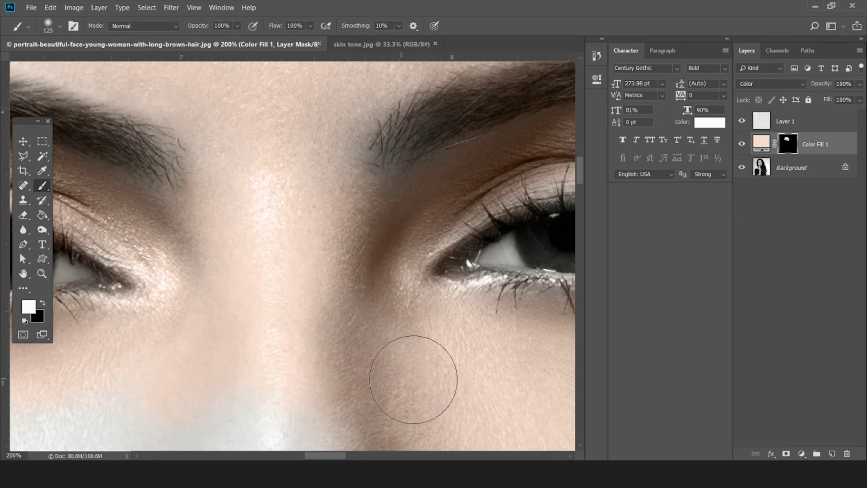
drag(387, 283, 204, 172)
mouse_move(325, 283)
mouse_down()
mouse_move(205, 175)
mouse_move(492, 242)
mouse_up()
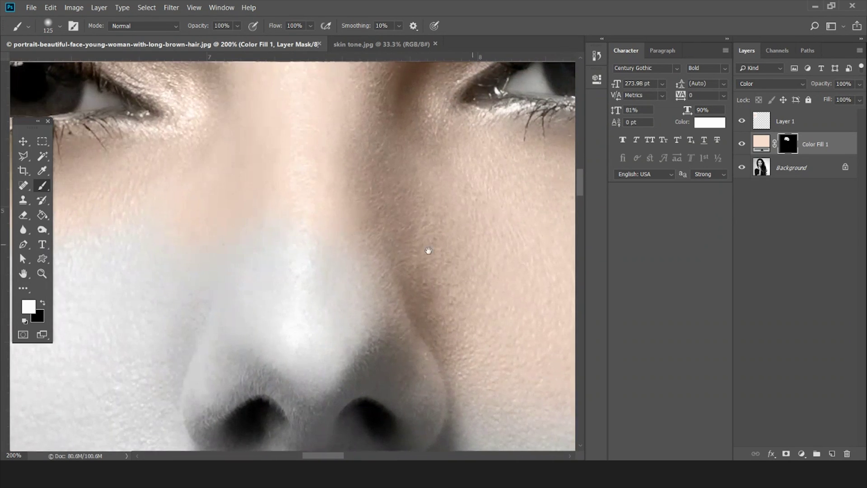
Step: Paint the mask white over the tip and sides of the nose and the adjoining cheek
mouse_move(316, 257)
mouse_down()
mouse_move(228, 271)
mouse_move(284, 294)
mouse_move(371, 310)
mouse_move(185, 368)
mouse_move(382, 325)
mouse_move(447, 404)
mouse_move(446, 325)
mouse_up()
drag(446, 265, 461, 147)
mouse_move(461, 318)
mouse_down()
mouse_move(454, 347)
mouse_move(441, 247)
mouse_move(457, 325)
mouse_move(427, 360)
mouse_move(238, 367)
mouse_move(200, 353)
mouse_move(184, 301)
mouse_move(222, 266)
mouse_move(268, 254)
mouse_move(301, 265)
mouse_move(324, 297)
mouse_move(348, 259)
mouse_move(429, 265)
mouse_up()
key(space)
mouse_move(296, 173)
mouse_down()
mouse_move(464, 216)
mouse_move(471, 245)
mouse_up()
mouse_move(402, 293)
mouse_down()
mouse_move(350, 338)
mouse_move(389, 304)
mouse_move(210, 294)
mouse_move(201, 252)
mouse_move(413, 228)
mouse_move(208, 238)
mouse_move(125, 210)
mouse_up()
key(space)
drag(205, 222, 498, 264)
mouse_move(355, 211)
mouse_down()
mouse_move(292, 284)
mouse_move(396, 304)
mouse_move(315, 321)
mouse_move(316, 337)
mouse_move(242, 287)
mouse_up()
Step: Color the lower cheeks, jaw, chin and skin around the mouth with 125 to 250 px brushes, leaving the lips gray
key(ctrl+minus)
key(ctrl+minus)
key(bracketright)
key(bracketright)
key(bracketright)
key(bracketright)
key(space)
mouse_move(331, 245)
mouse_down()
mouse_move(256, 335)
mouse_move(362, 292)
mouse_move(454, 299)
mouse_move(499, 313)
mouse_move(494, 271)
mouse_move(370, 266)
mouse_move(375, 273)
mouse_move(451, 247)
mouse_move(385, 306)
mouse_move(483, 282)
mouse_move(375, 356)
mouse_move(437, 339)
mouse_move(394, 403)
mouse_move(360, 347)
mouse_up()
key(bracketleft)
key(bracketleft)
key(bracketleft)
key(bracketleft)
key(space)
key(bracketright)
key(bracketright)
key(bracketright)
mouse_move(365, 300)
mouse_down()
mouse_move(383, 329)
mouse_move(419, 317)
mouse_move(282, 264)
mouse_move(283, 283)
mouse_move(270, 252)
mouse_up()
Step: Paint the skin color along the raised index finger with a 125 px brush, avoiding the nail and ring
key(bracketleft)
key(bracketleft)
key(bracketleft)
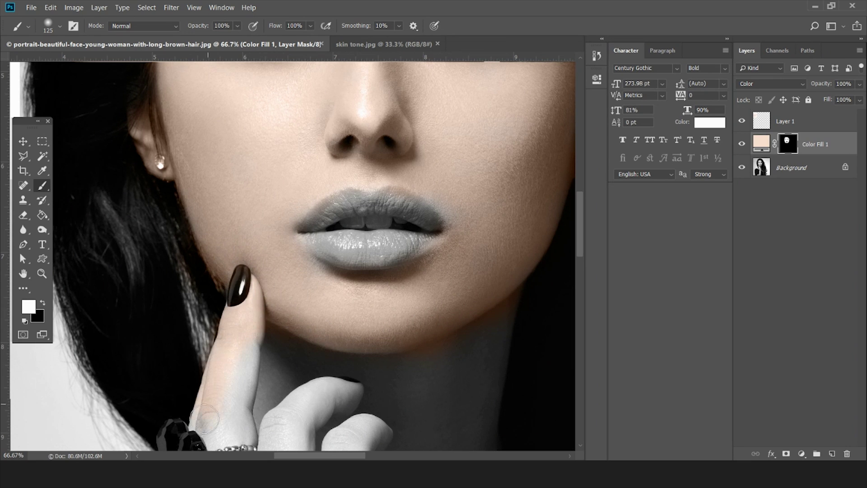
drag(219, 424, 226, 341)
Step: Reveal the skin color on the neck and the two bent fingers with 250 and 175 px brushes
key(bracketright)
key(bracketright)
key(bracketright)
key(bracketright)
mouse_move(284, 307)
mouse_down()
mouse_move(334, 307)
mouse_move(343, 320)
mouse_move(366, 322)
mouse_move(359, 351)
mouse_move(298, 367)
mouse_move(428, 352)
mouse_move(380, 294)
mouse_move(457, 279)
mouse_move(497, 252)
mouse_up()
key(bracketleft)
key(bracketleft)
mouse_move(446, 339)
mouse_down()
mouse_move(486, 336)
mouse_move(401, 394)
mouse_move(419, 415)
mouse_move(489, 379)
mouse_move(496, 390)
mouse_move(452, 422)
mouse_move(475, 365)
mouse_up()
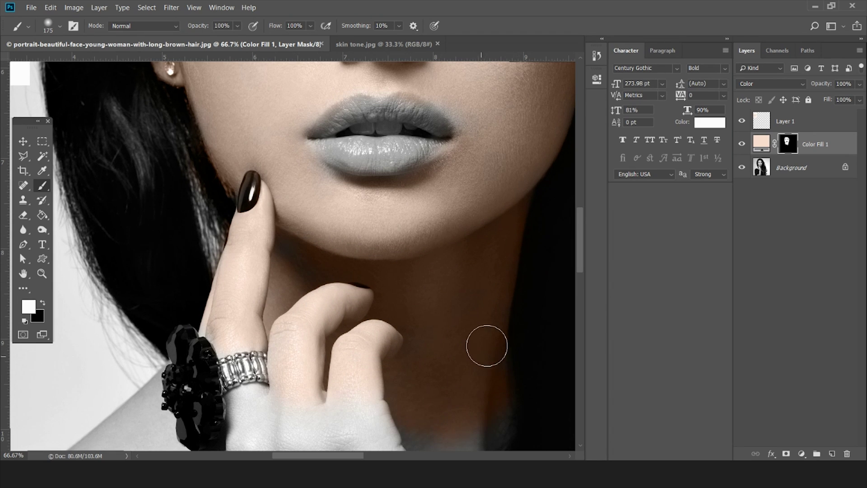
drag(490, 323, 447, 165)
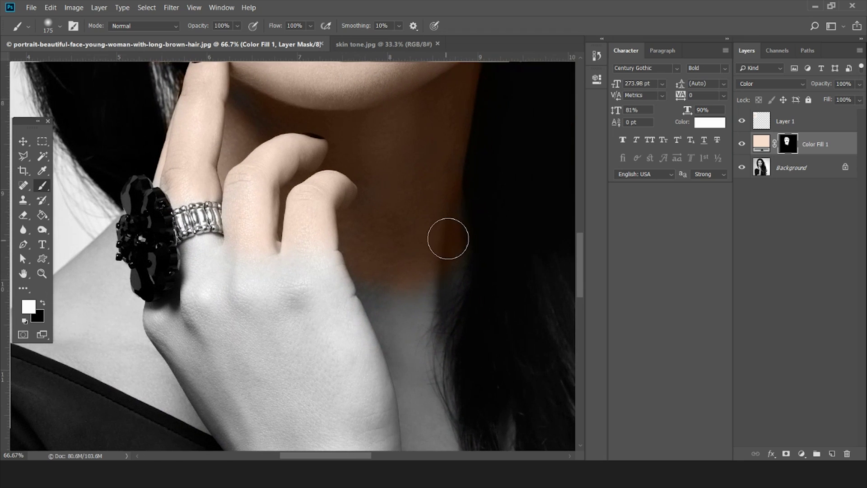
mouse_move(434, 295)
mouse_down()
mouse_move(383, 280)
mouse_move(377, 303)
mouse_move(414, 341)
mouse_move(398, 400)
mouse_up()
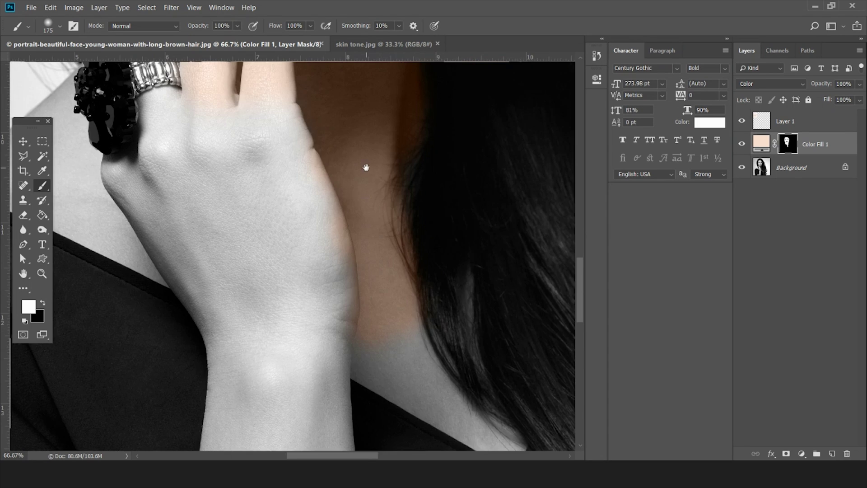
Step: Paint the mask white over the back of the hand below the ring with the 175 px brush
drag(366, 167, 404, 294)
mouse_move(339, 233)
mouse_down()
mouse_move(352, 329)
mouse_move(315, 219)
mouse_move(295, 237)
mouse_move(261, 245)
mouse_move(305, 228)
mouse_move(310, 250)
mouse_move(261, 274)
mouse_move(223, 241)
mouse_move(194, 245)
mouse_move(208, 231)
mouse_move(200, 230)
mouse_move(222, 244)
mouse_move(212, 267)
mouse_move(252, 250)
mouse_move(190, 175)
mouse_up()
mouse_move(203, 216)
mouse_down()
mouse_move(186, 294)
mouse_move(203, 261)
mouse_move(235, 303)
mouse_move(269, 297)
mouse_move(330, 360)
mouse_up()
drag(275, 290, 304, 164)
mouse_move(314, 201)
mouse_down()
mouse_move(324, 236)
mouse_move(233, 237)
mouse_move(230, 211)
mouse_move(267, 246)
mouse_move(263, 233)
mouse_move(250, 281)
mouse_move(274, 277)
mouse_up()
mouse_move(269, 241)
mouse_down()
mouse_move(311, 262)
mouse_move(407, 271)
mouse_move(362, 144)
mouse_move(381, 260)
mouse_move(363, 304)
mouse_move(375, 297)
mouse_move(277, 307)
mouse_move(295, 310)
mouse_up()
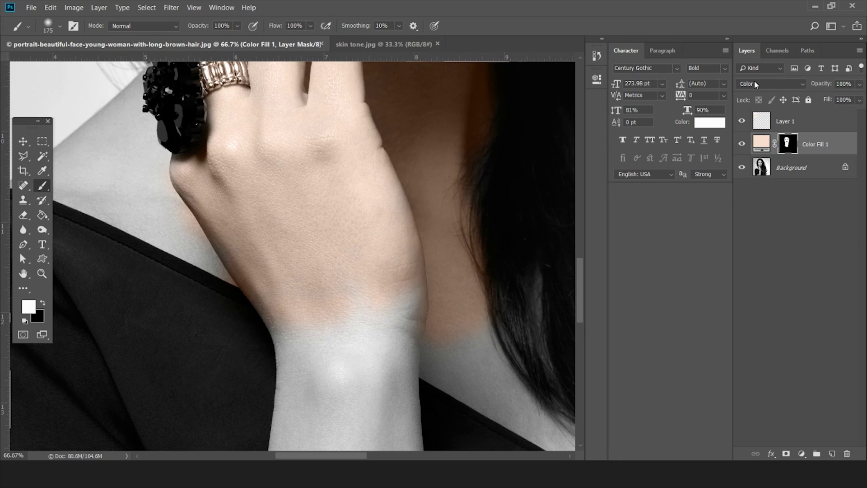
Step: Color the wrist and upper forearm by painting the mask with a 250 px brush
key(bracketright)
key(bracketright)
mouse_move(310, 329)
mouse_down()
mouse_move(310, 377)
mouse_move(324, 375)
mouse_move(356, 325)
mouse_move(390, 190)
mouse_up()
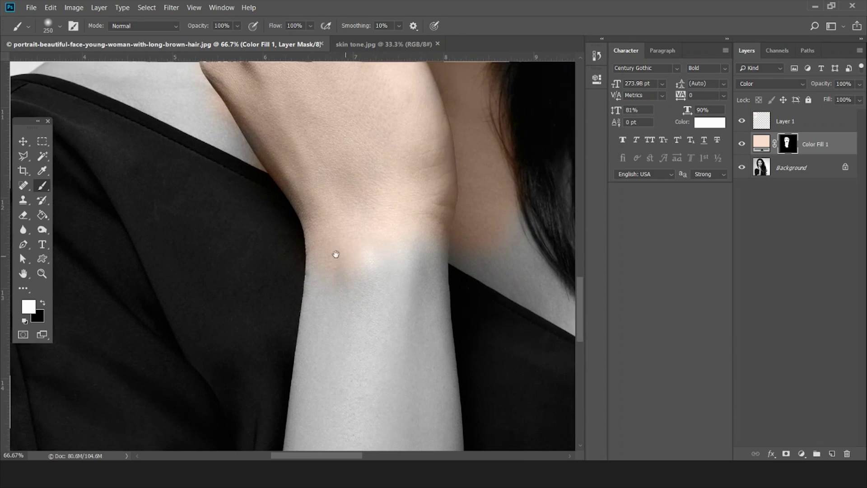
mouse_move(407, 263)
mouse_down()
mouse_move(341, 271)
mouse_move(374, 251)
mouse_move(418, 286)
mouse_move(412, 305)
mouse_move(381, 280)
mouse_move(329, 294)
mouse_move(325, 377)
mouse_move(419, 355)
mouse_move(414, 381)
mouse_up()
drag(411, 379, 388, 169)
mouse_move(404, 199)
mouse_down()
mouse_move(306, 264)
mouse_move(413, 240)
mouse_up()
Step: Paint the skin color over the rest of the forearm with a 400 px brush
key(bracketright)
key(bracketright)
mouse_move(343, 339)
mouse_down()
mouse_move(275, 411)
mouse_move(258, 412)
mouse_move(315, 339)
mouse_up()
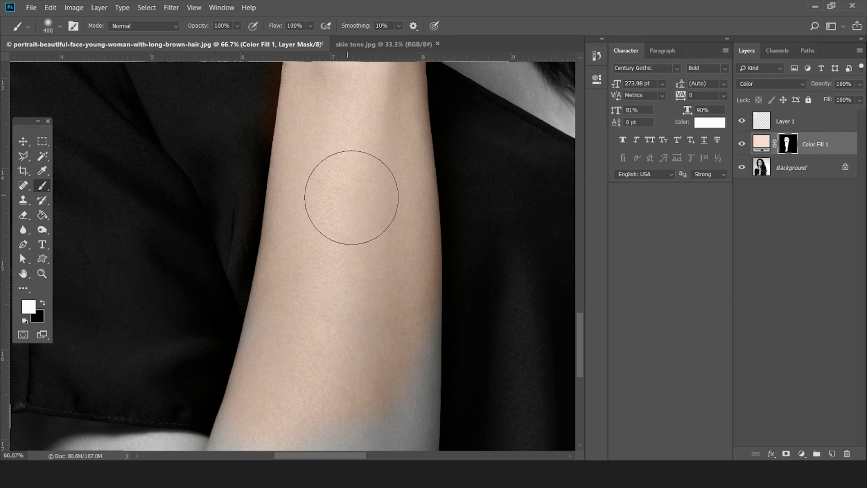
drag(387, 206, 374, 59)
mouse_move(231, 327)
mouse_down()
mouse_move(308, 346)
mouse_move(378, 287)
mouse_up()
mouse_move(209, 314)
mouse_down()
mouse_move(435, 298)
mouse_move(390, 299)
mouse_up()
drag(356, 309, 237, 307)
Step: Paint the skin color over the bare shoulder beside the black flower ring with a 200 px brush
key(bracketleft)
key(bracketleft)
key(bracketleft)
key(bracketleft)
key(bracketleft)
key(bracketleft)
key(bracketright)
key(bracketright)
key(bracketright)
drag(161, 265, 270, 287)
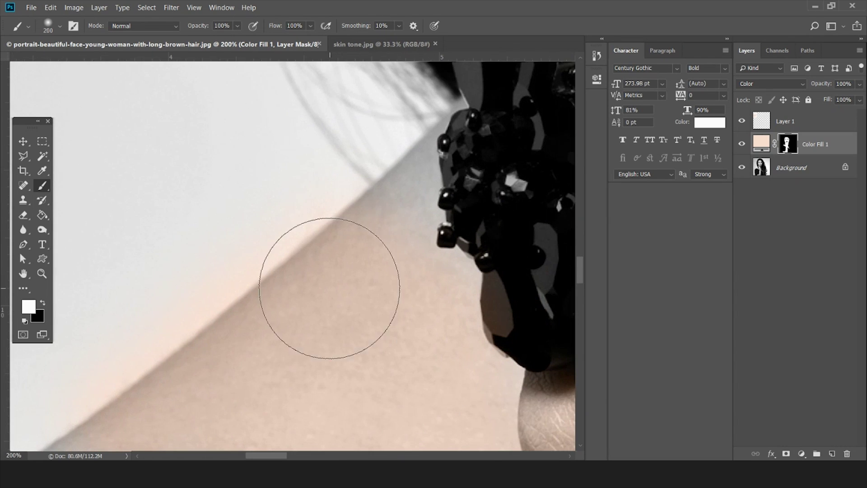
Step: Fill the gray gaps along the shoulder edge, the neckline and the ring with 60 and 35 px brushes
key(bracketleft)
key(bracketleft)
key(bracketleft)
key(bracketleft)
key(bracketleft)
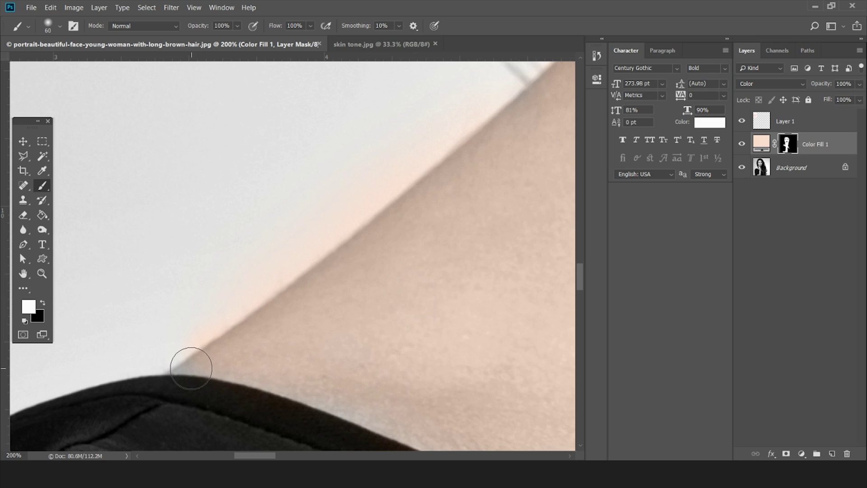
mouse_move(504, 253)
mouse_down()
mouse_move(344, 212)
mouse_move(344, 267)
mouse_up()
drag(351, 329, 356, 221)
mouse_move(359, 262)
mouse_down()
mouse_move(352, 237)
mouse_move(389, 226)
mouse_move(318, 387)
mouse_move(246, 256)
mouse_up()
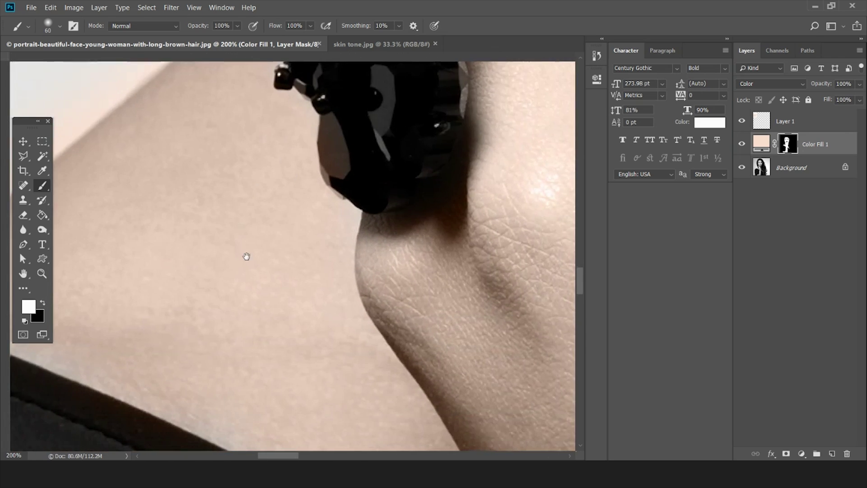
drag(340, 375, 278, 298)
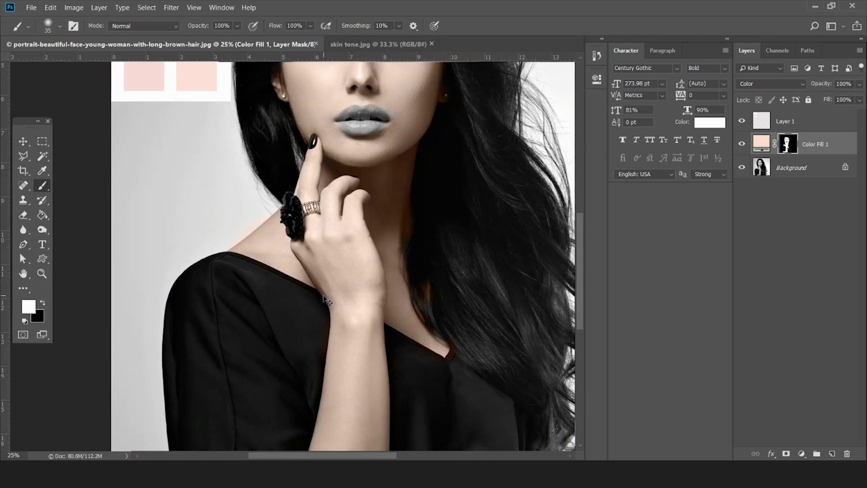
Step: Add a Solid Color fill layer above the skin layer in the dark reddish brown #472727
key(ctrl+minus)
key(ctrl+plus)
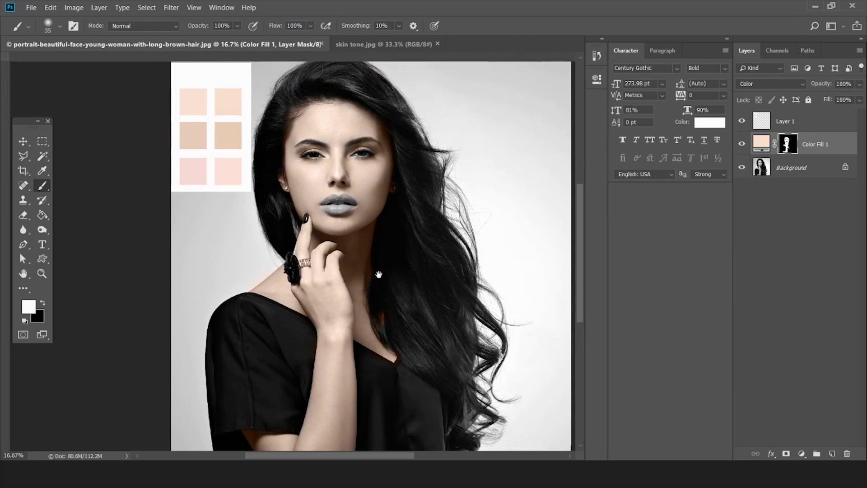
key(ctrl+plus)
key(ctrl+plus)
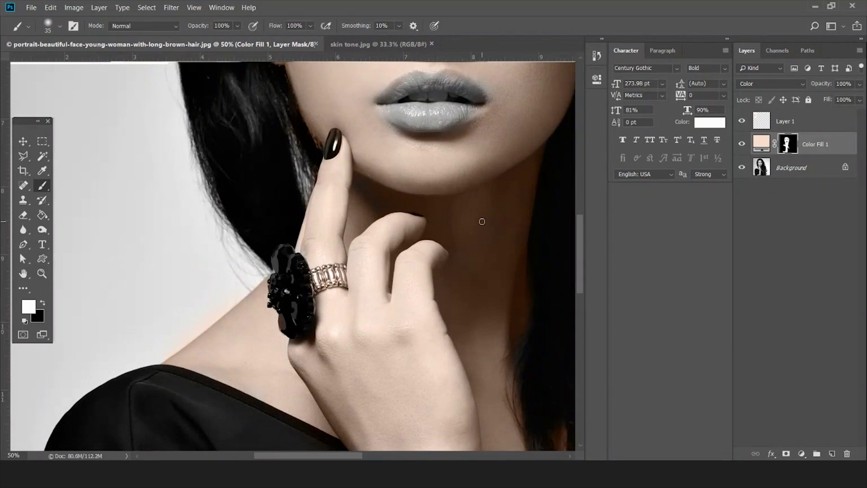
drag(481, 218, 428, 339)
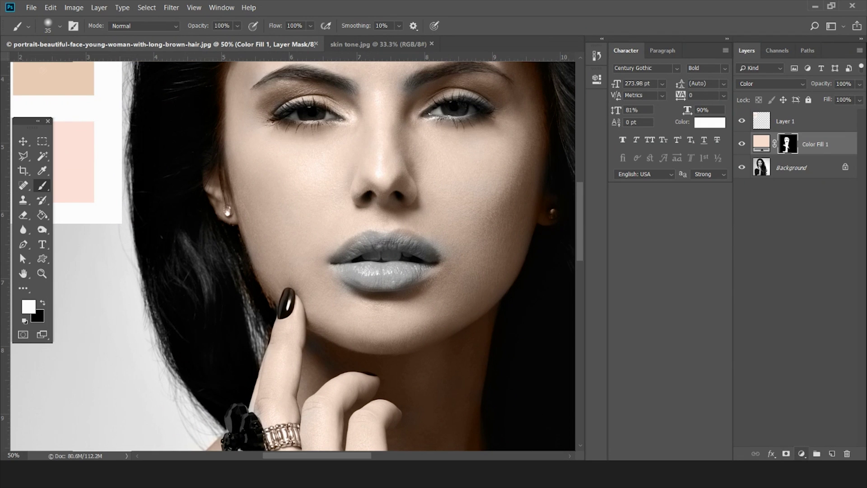
click(801, 453)
click(811, 258)
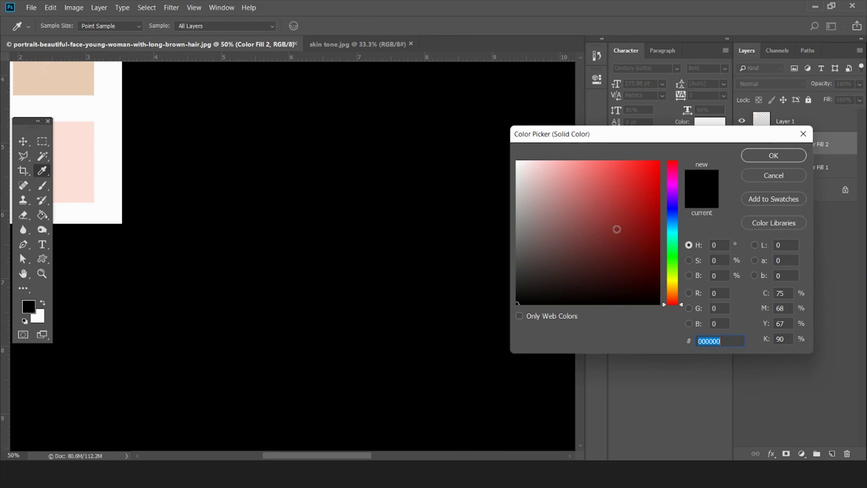
mouse_move(614, 246)
mouse_down()
mouse_move(593, 240)
mouse_move(588, 260)
mouse_up()
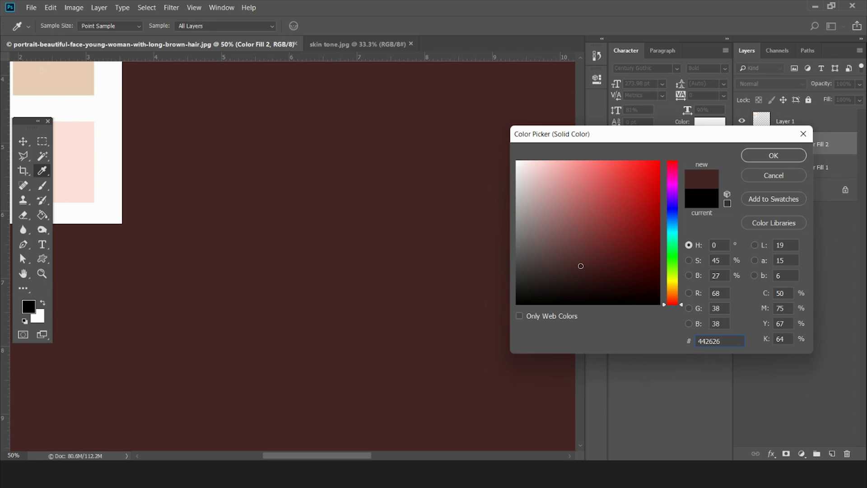
click(750, 155)
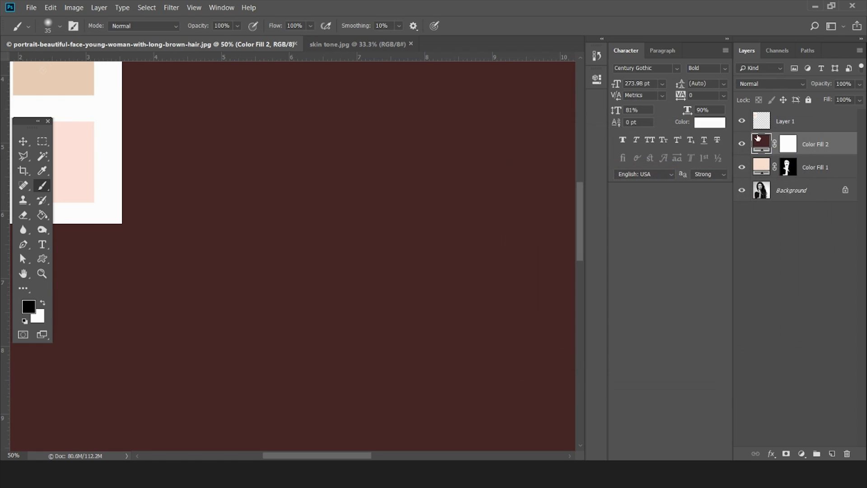
Step: Set the reddish brown fill layer's blend mode to Color and invert its mask to black
click(766, 84)
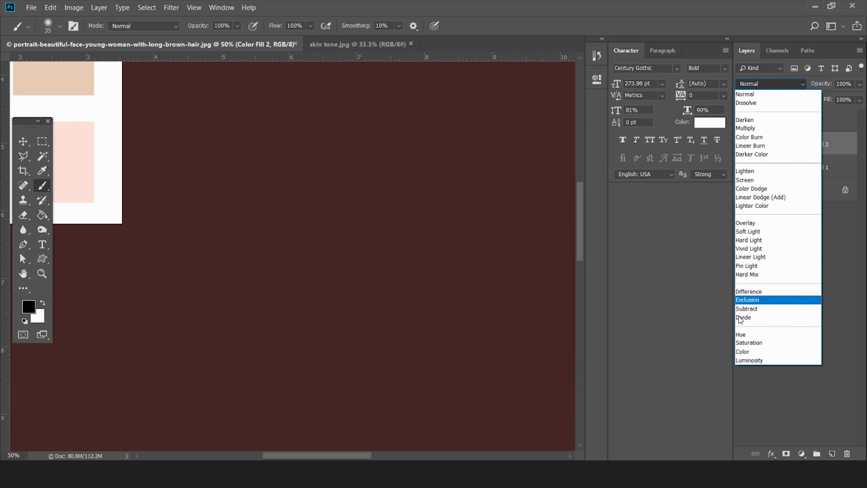
click(741, 351)
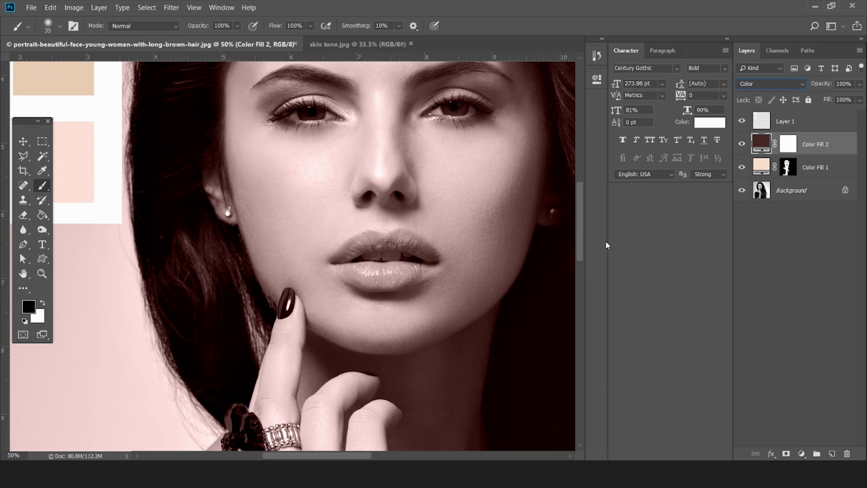
click(789, 144)
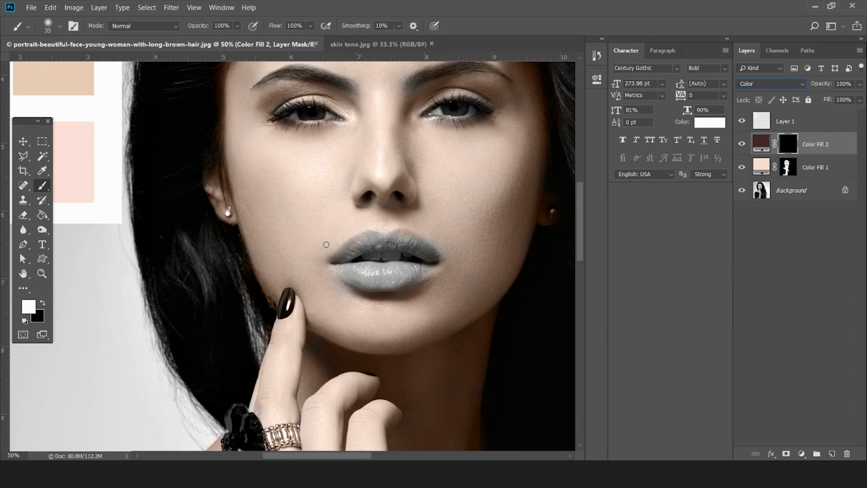
Step: Reveal the fill color on the upper and lower lips by painting the mask white with a 90 px brush
key(ctrl+plus)
key(ctrl+plus)
key(ctrl+plus)
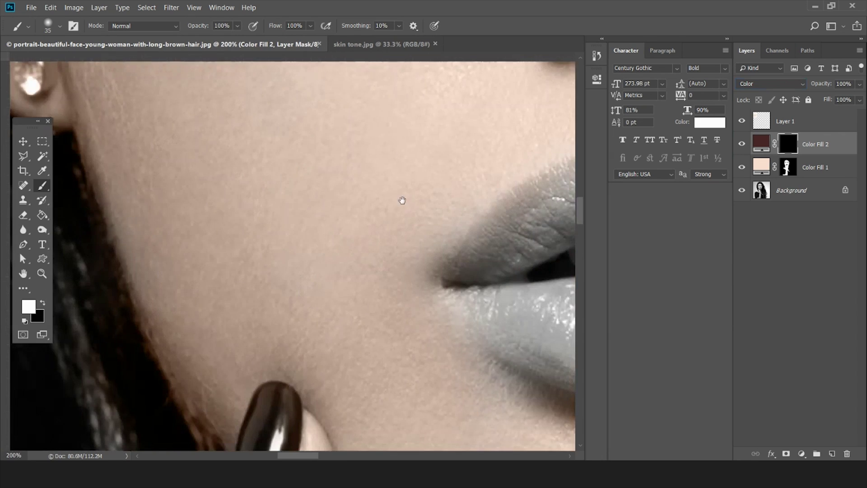
drag(411, 200, 159, 150)
key(bracketright)
key(bracketright)
key(bracketright)
key(bracketright)
drag(238, 207, 244, 191)
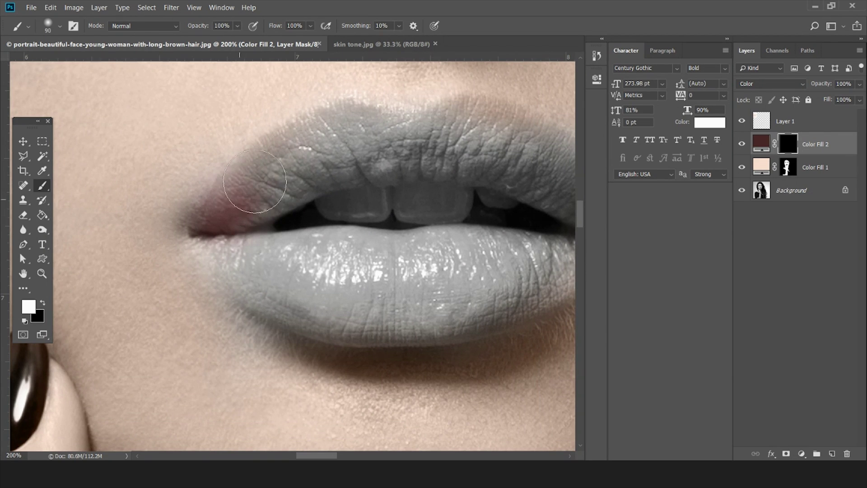
drag(366, 144, 504, 153)
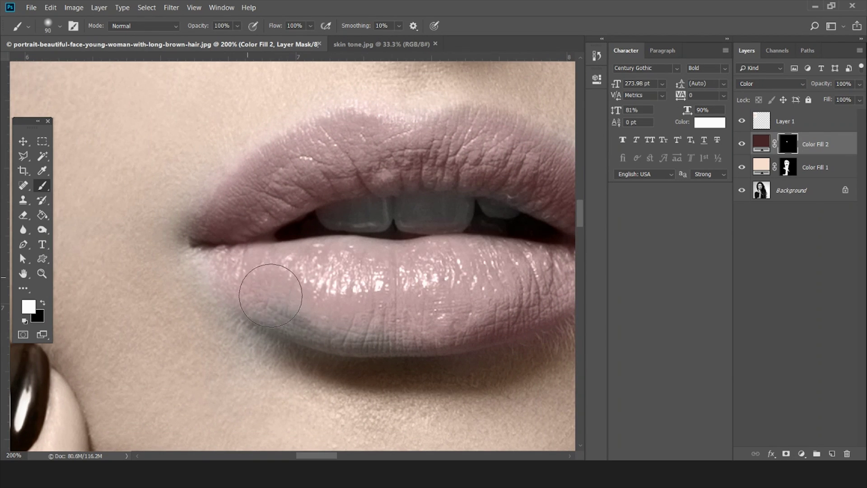
mouse_move(281, 302)
mouse_down()
mouse_move(318, 323)
mouse_move(401, 338)
mouse_move(379, 330)
mouse_move(477, 328)
mouse_up()
drag(476, 282, 366, 296)
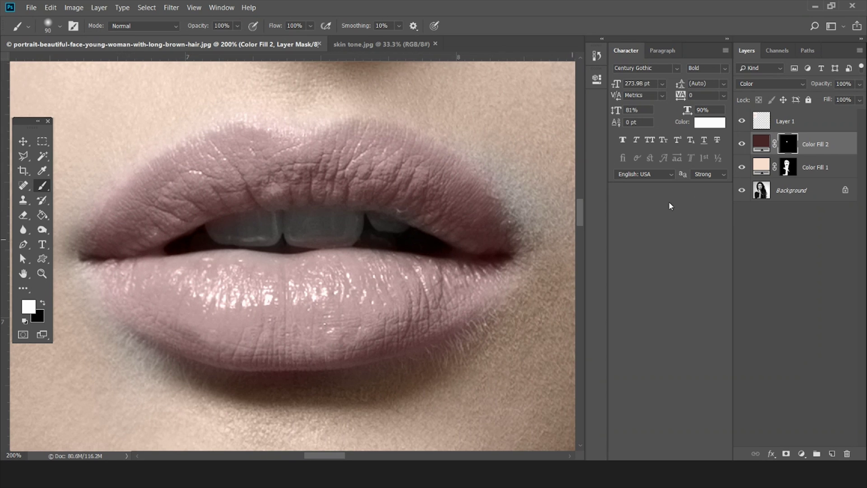
Step: Change the lip fill layer's color to the deep red #6b0000
key(ctrl+minus)
key(ctrl+minus)
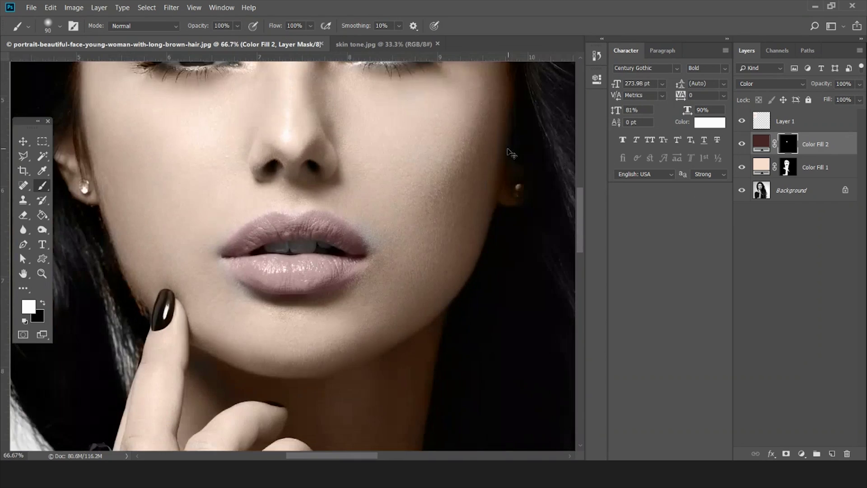
key(ctrl+plus)
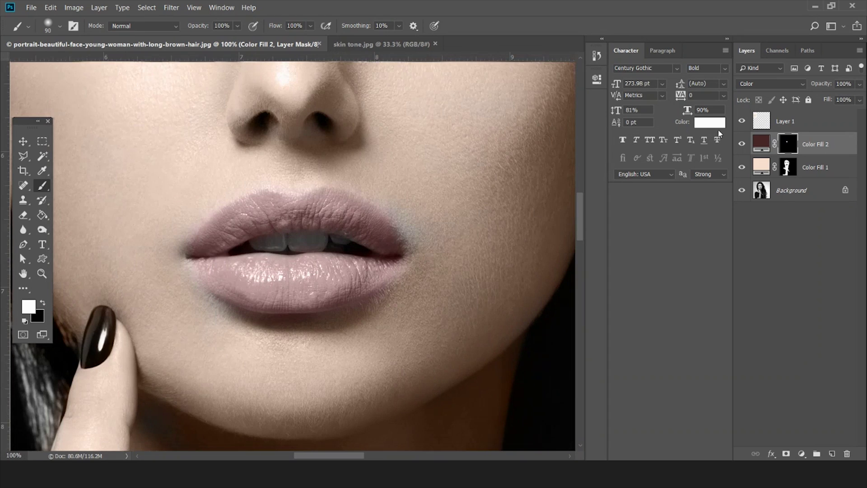
click(761, 144)
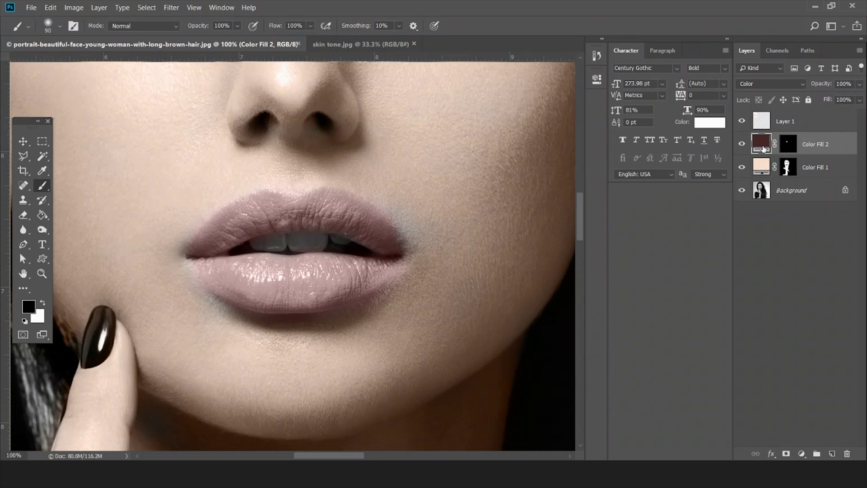
double_click(762, 145)
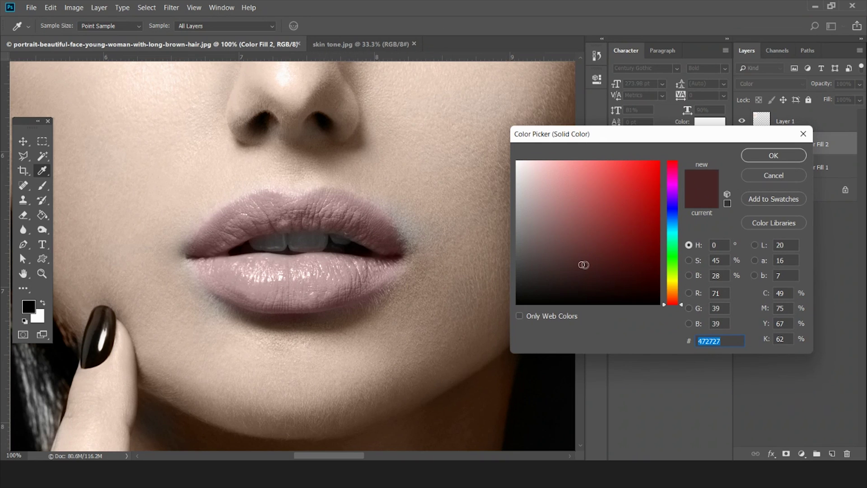
mouse_move(583, 265)
mouse_down()
mouse_move(615, 251)
mouse_move(644, 266)
mouse_move(623, 252)
mouse_move(650, 255)
mouse_move(646, 244)
mouse_move(684, 262)
mouse_up()
click(688, 275)
click(689, 260)
drag(681, 170, 681, 160)
click(688, 275)
mouse_move(682, 264)
mouse_down()
mouse_move(681, 245)
mouse_move(659, 261)
mouse_move(682, 244)
mouse_up()
click(689, 245)
click(689, 275)
key(ctrl+minus)
key(ctrl+minus)
key(ctrl+minus)
key(ctrl+plus)
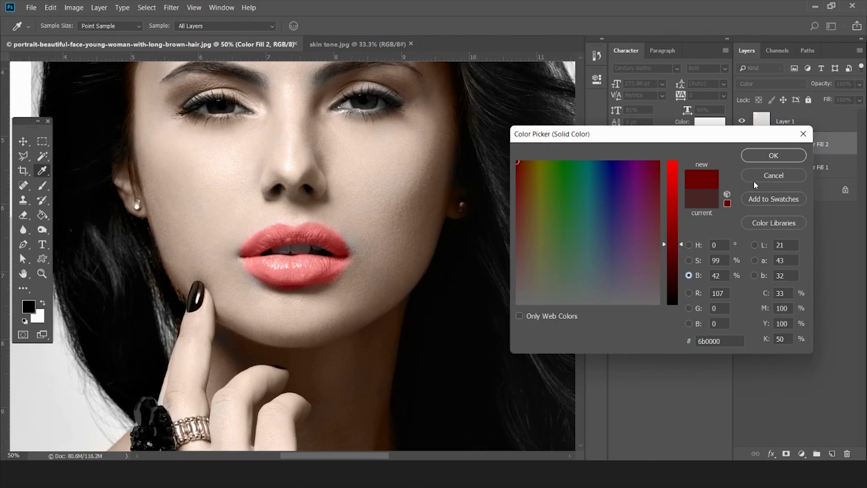
click(773, 155)
Step: Target the lip layer's mask with a white 70 px brush and examine the lip edges up close
key(b)
key(x)
key(ctrl+plus)
key(ctrl+plus)
key(ctrl+plus)
key(ctrl+plus)
key(bracketleft)
key(bracketleft)
key(ctrl+minus)
key(ctrl+minus)
key(ctrl+minus)
key(ctrl+minus)
key(ctrl+minus)
Step: Add another Solid Color fill layer above the lip layer in the dark brown #501900
drag(457, 229, 472, 325)
key(ctrl+minus)
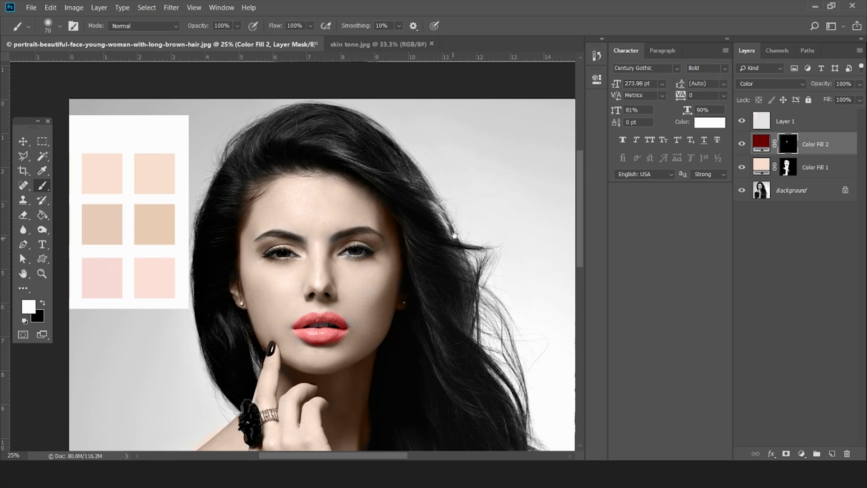
drag(451, 238, 468, 204)
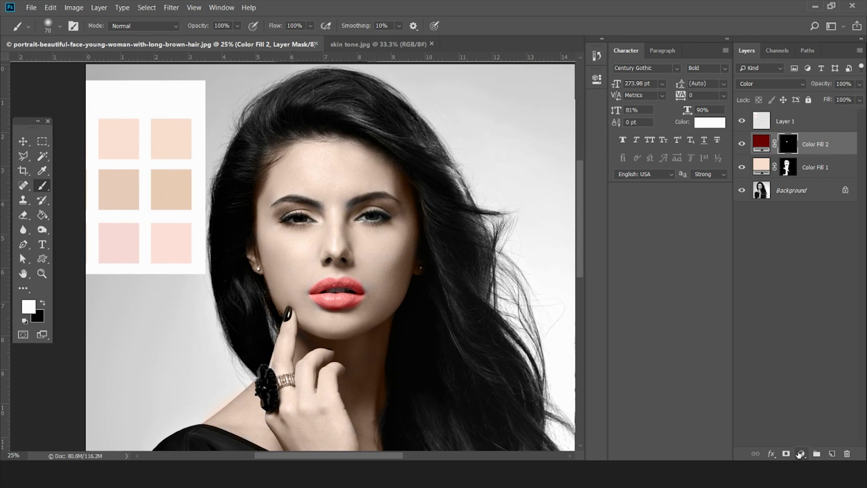
click(674, 219)
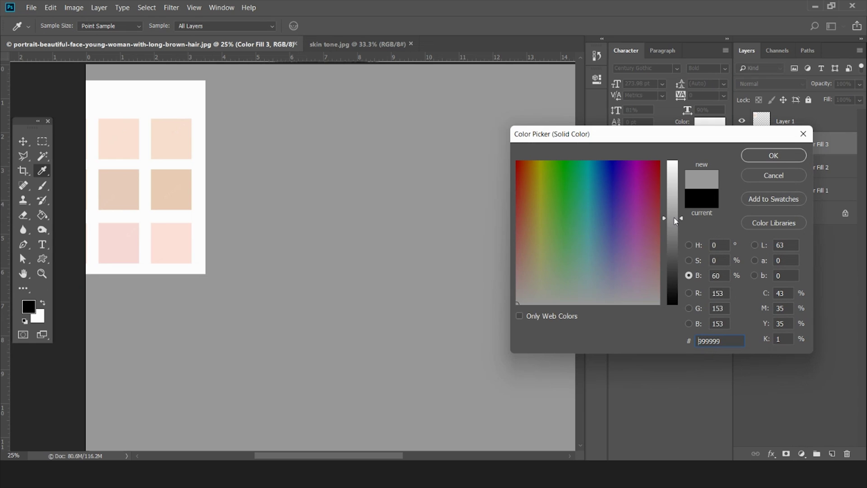
click(658, 163)
mouse_move(554, 168)
mouse_down()
mouse_move(520, 166)
mouse_move(526, 161)
mouse_up()
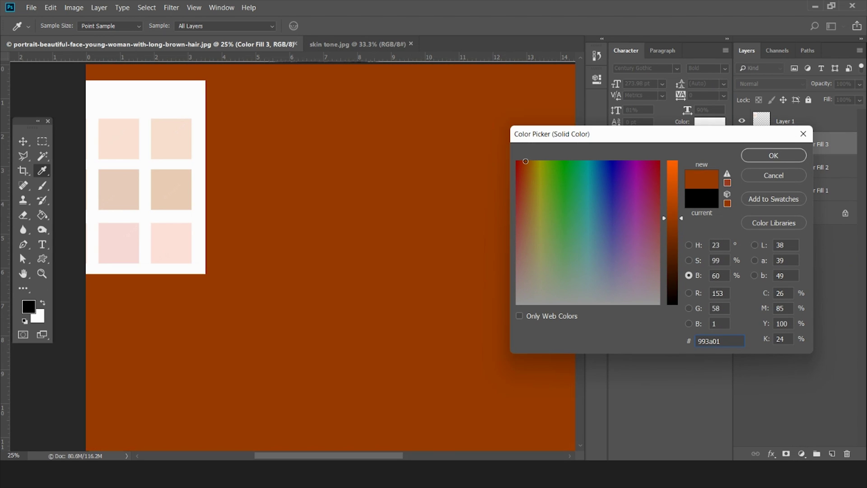
drag(662, 221, 663, 260)
click(773, 155)
key(b)
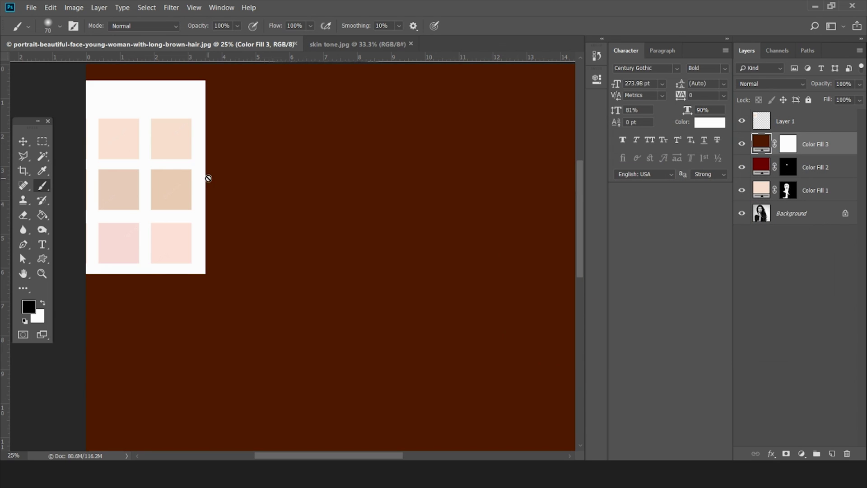
Step: Invert the dark brown fill layer's mask to black and make white the foreground color
click(792, 146)
key(x)
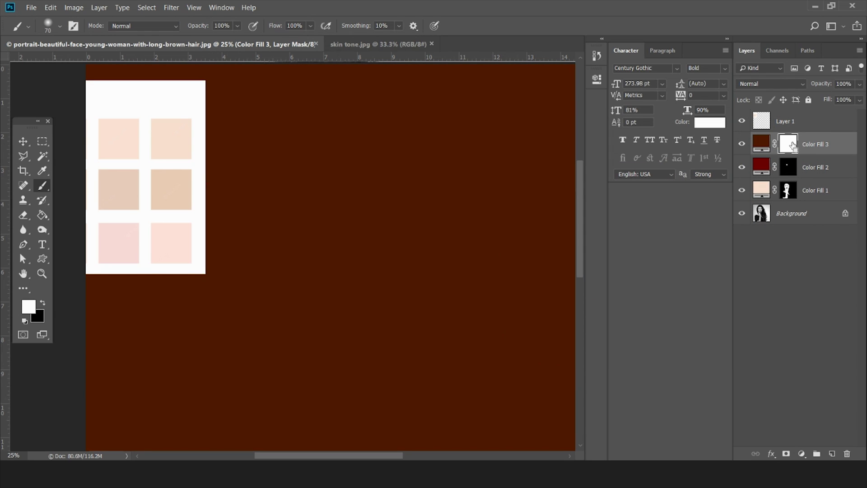
key(ctrl+i)
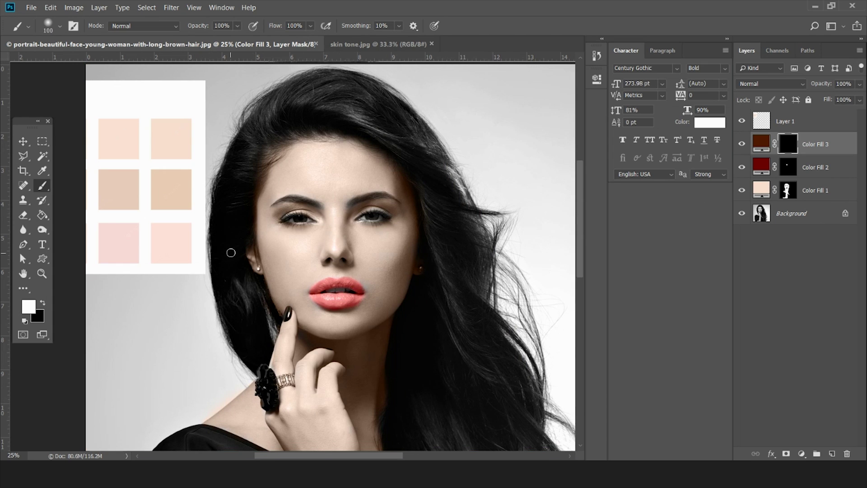
Step: Set the dark brown layer's blend mode to Color and paint it over the hair nearest the skin tone chart with a 400 px brush
key(bracketright)
key(ctrl+r)
mouse_move(287, 179)
mouse_down()
mouse_move(393, 195)
mouse_move(360, 180)
mouse_up()
key(ctrl+r)
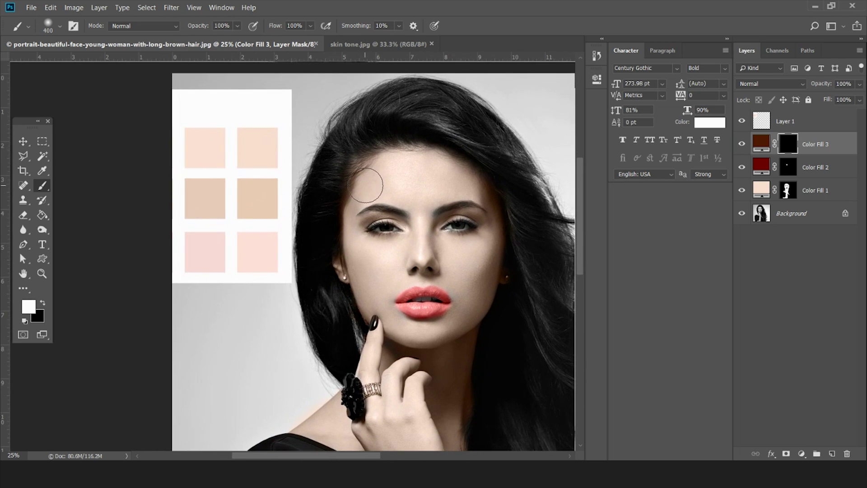
key(ctrl+plus)
mouse_move(340, 321)
mouse_down()
mouse_move(333, 348)
mouse_move(352, 373)
mouse_move(359, 333)
mouse_up()
click(757, 84)
click(763, 351)
mouse_move(331, 309)
mouse_down()
mouse_move(319, 268)
mouse_move(314, 290)
mouse_move(312, 220)
mouse_move(323, 182)
mouse_move(324, 228)
mouse_move(339, 137)
mouse_move(368, 94)
mouse_move(364, 123)
mouse_move(388, 121)
mouse_move(336, 200)
mouse_up()
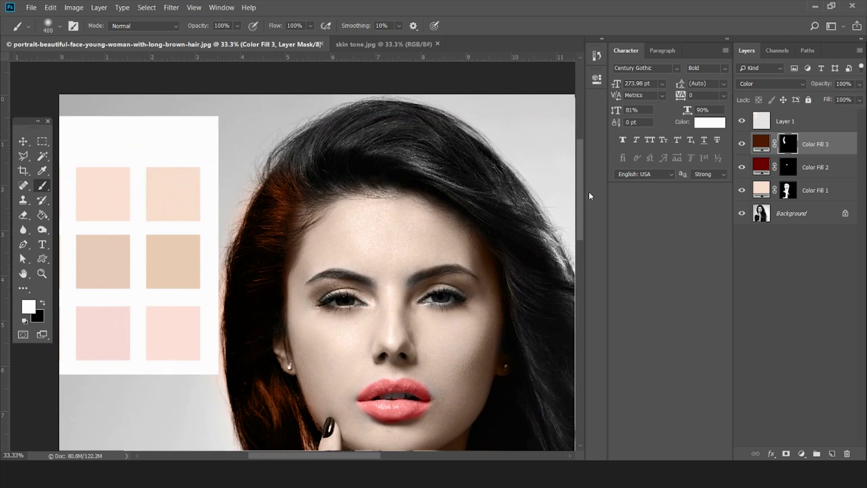
Step: Extend the brown over the crown and the long hair falling over the shoulder, enlarging the brush for the wide areas
mouse_move(286, 175)
mouse_down()
mouse_move(323, 141)
mouse_move(291, 181)
mouse_move(376, 121)
mouse_move(337, 132)
mouse_move(393, 115)
mouse_move(376, 122)
mouse_move(416, 127)
mouse_move(401, 139)
mouse_move(369, 140)
mouse_move(412, 161)
mouse_move(334, 163)
mouse_move(461, 145)
mouse_move(511, 193)
mouse_move(506, 214)
mouse_move(394, 185)
mouse_move(443, 238)
mouse_move(425, 247)
mouse_move(411, 237)
mouse_move(439, 327)
mouse_move(471, 257)
mouse_move(492, 260)
mouse_move(473, 331)
mouse_move(522, 367)
mouse_up()
mouse_move(421, 358)
mouse_down()
mouse_move(421, 253)
mouse_move(533, 307)
mouse_up()
scroll(534, 307, down, 5)
key(bracketright)
key(bracketright)
key(bracketright)
mouse_move(381, 384)
mouse_down()
mouse_move(441, 177)
mouse_move(428, 124)
mouse_up()
mouse_move(426, 312)
mouse_down()
mouse_move(438, 329)
mouse_move(477, 289)
mouse_up()
Step: Cover the remaining hair lengths, loose strands and crown edges with the brown using a 400 px brush
key(bracketleft)
key(bracketleft)
key(bracketleft)
mouse_move(481, 351)
mouse_down()
mouse_move(489, 237)
mouse_move(530, 232)
mouse_up()
mouse_move(530, 231)
mouse_down()
mouse_move(507, 251)
mouse_move(424, 271)
mouse_up()
mouse_move(459, 310)
mouse_down()
mouse_move(438, 190)
mouse_move(416, 179)
mouse_up()
mouse_move(407, 94)
mouse_down()
mouse_move(381, 198)
mouse_move(457, 272)
mouse_up()
drag(405, 183, 505, 356)
mouse_move(143, 183)
mouse_down()
mouse_move(290, 319)
mouse_move(347, 153)
mouse_up()
drag(260, 194, 248, 313)
drag(332, 149, 265, 230)
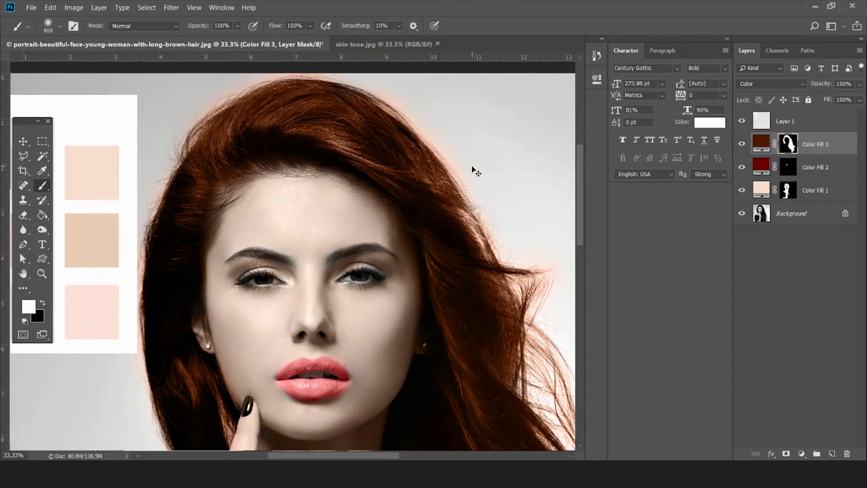
Step: Reopen the hair fill layer's solid color and shift it to the reddish brown 571400
key(ctrl+minus)
key(ctrl+minus)
drag(485, 217, 490, 133)
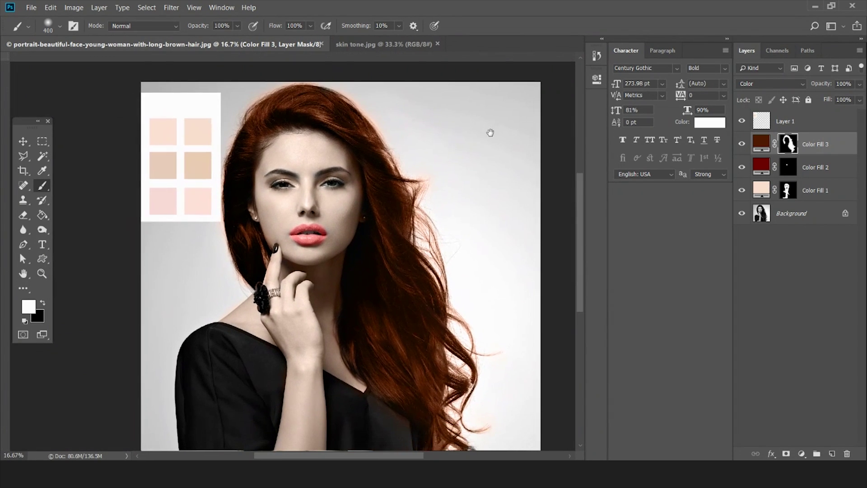
click(759, 141)
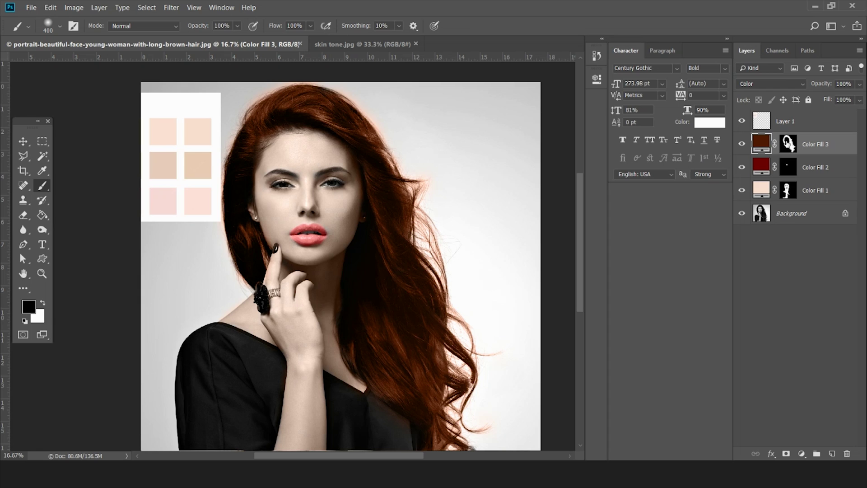
double_click(761, 143)
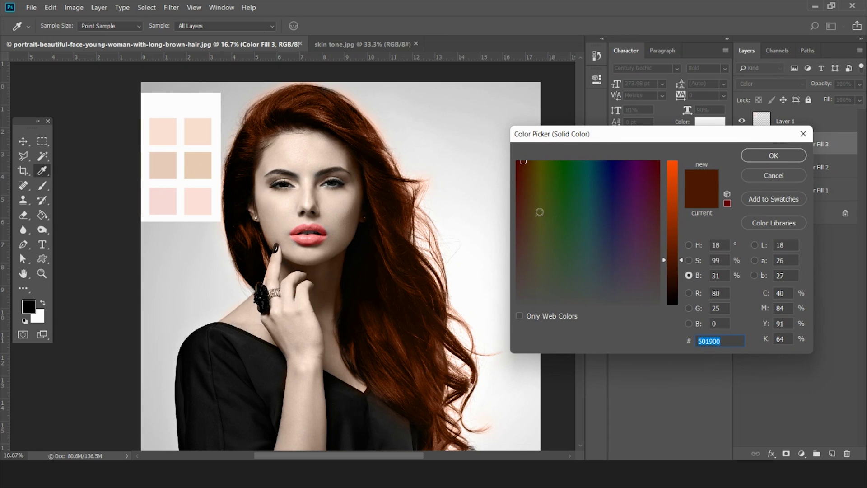
click(524, 163)
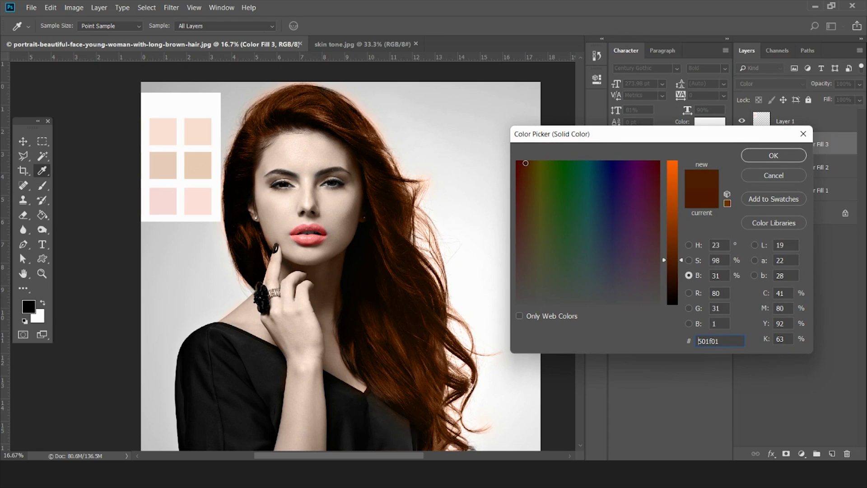
click(521, 161)
mouse_move(682, 261)
mouse_down()
mouse_move(682, 238)
mouse_move(682, 256)
mouse_up()
click(689, 260)
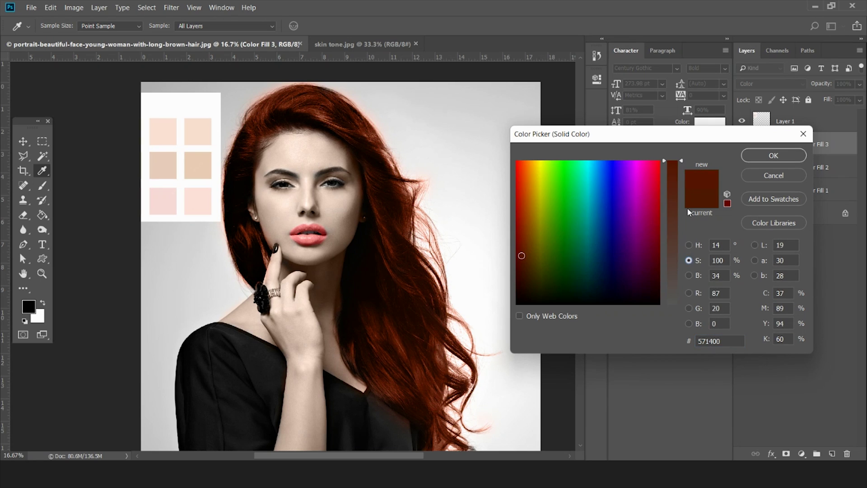
Step: Adjust the hair color's hue to 24° and its saturation to 84%, giving the warmer brown 643210
click(689, 245)
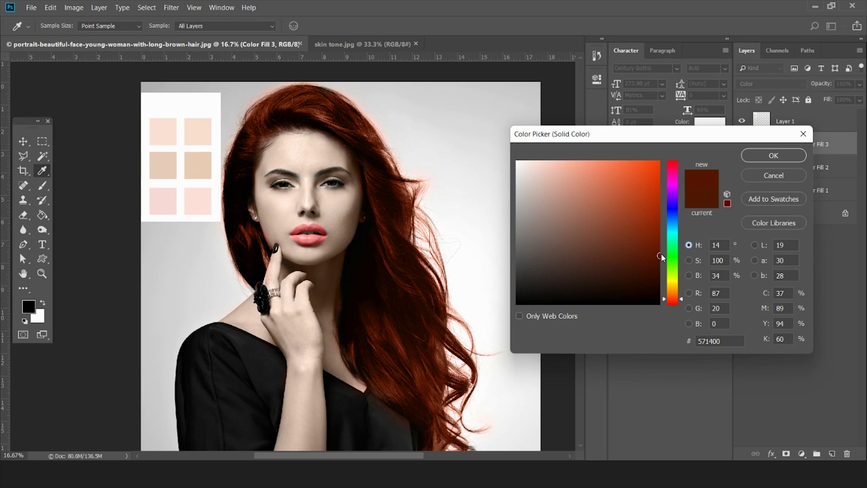
drag(658, 254, 628, 247)
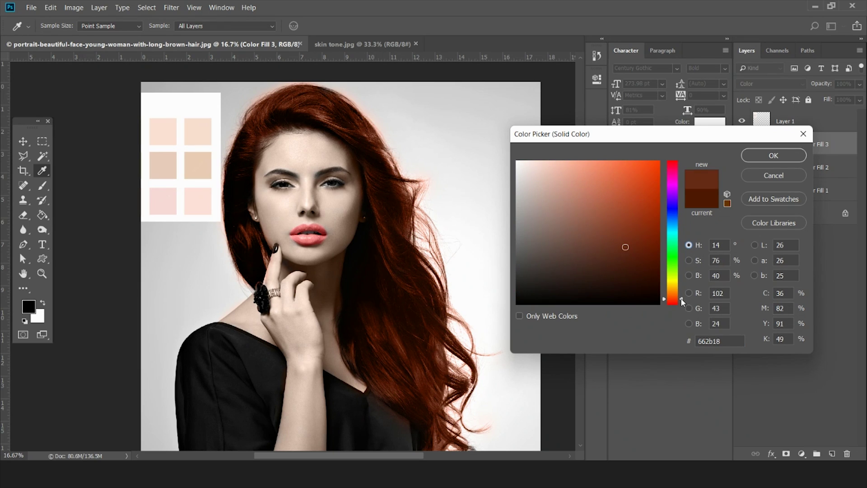
drag(682, 301, 682, 295)
drag(626, 247, 660, 247)
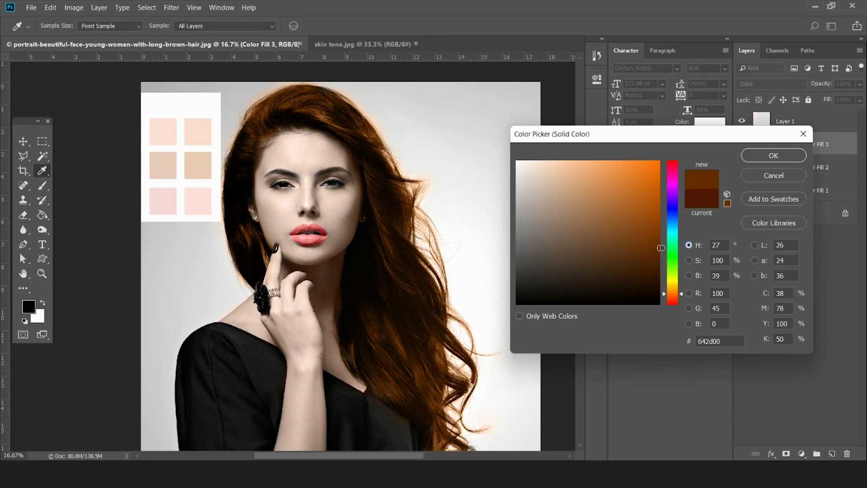
drag(682, 294, 682, 294)
click(688, 260)
mouse_move(678, 177)
mouse_down()
mouse_move(682, 200)
mouse_move(681, 191)
mouse_up()
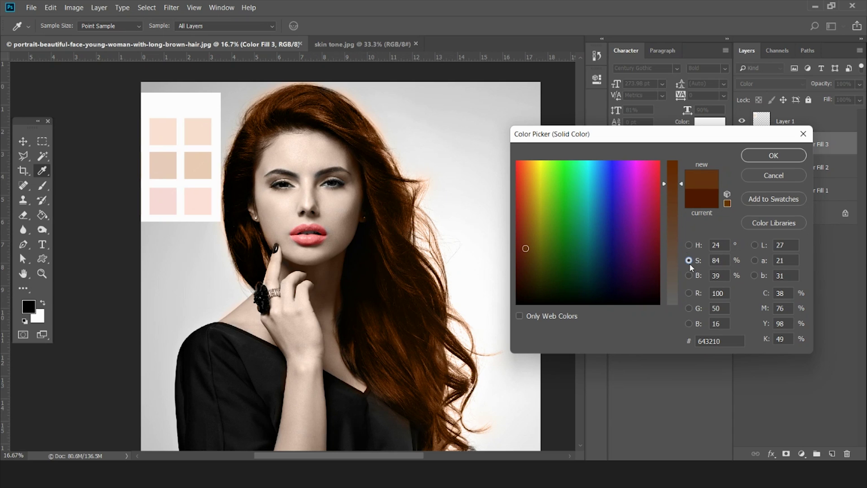
Step: Lighten and desaturate the hair color to the muted brown 926d54 and accept it
click(691, 275)
mouse_move(682, 253)
mouse_down()
mouse_move(683, 240)
mouse_move(682, 251)
mouse_up()
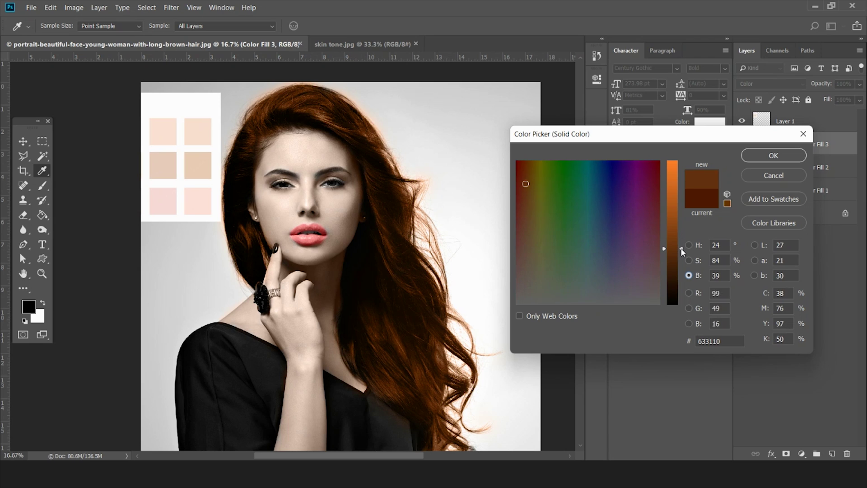
click(698, 246)
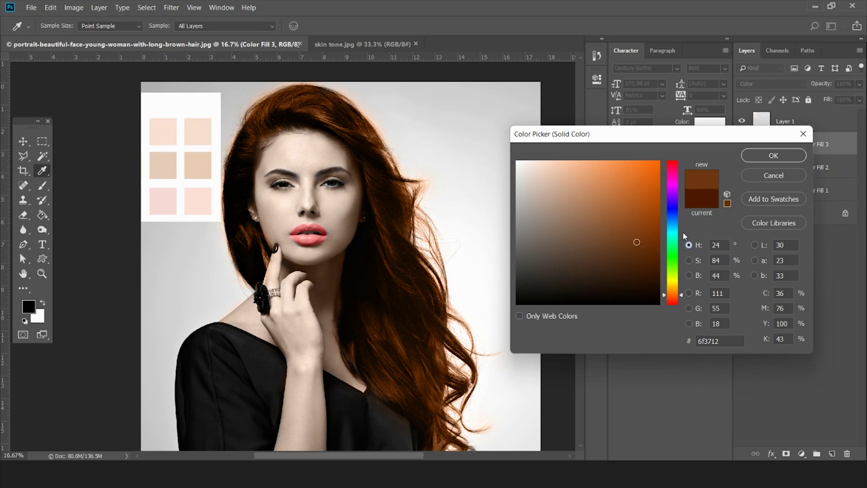
mouse_move(637, 242)
mouse_down()
mouse_move(662, 254)
mouse_move(660, 244)
mouse_move(565, 235)
mouse_move(588, 229)
mouse_move(577, 222)
mouse_up()
click(767, 154)
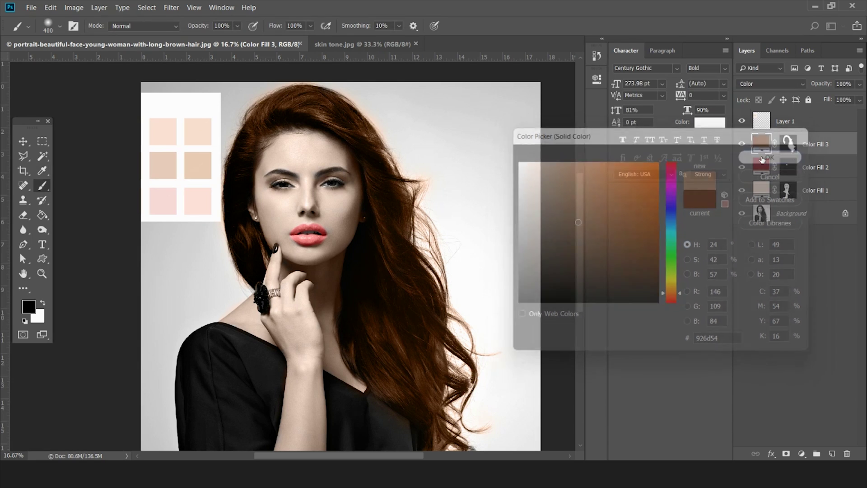
Step: Change the skin fill layer's solid color to a more saturated peach, about ffc7a7
drag(530, 192, 555, 161)
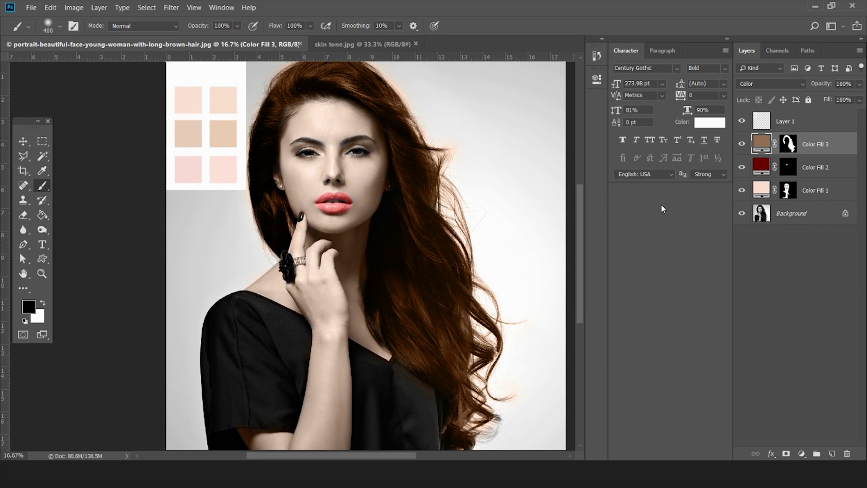
click(762, 192)
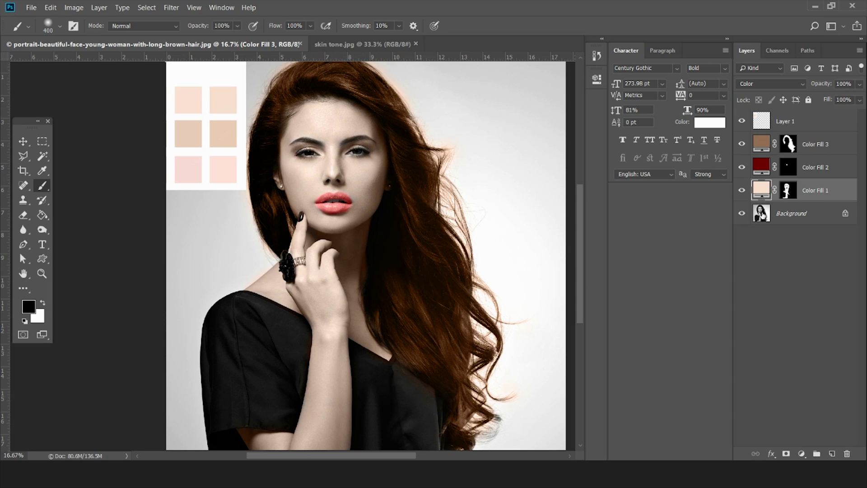
double_click(761, 191)
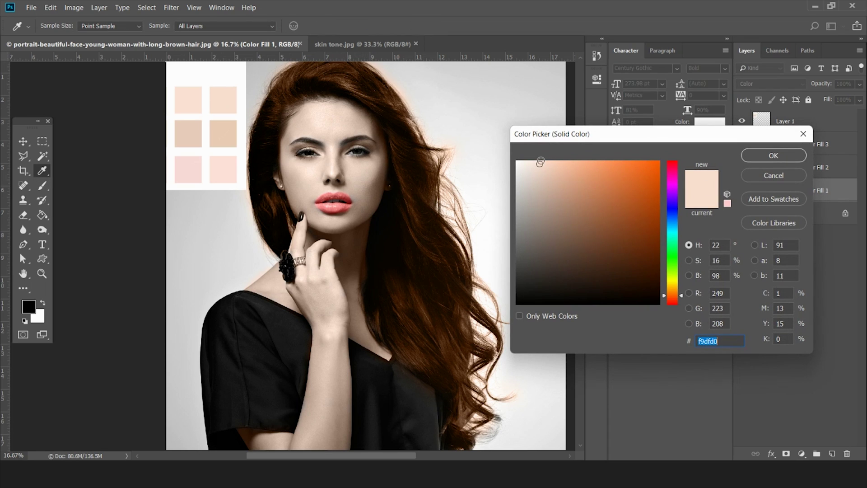
drag(539, 163, 546, 163)
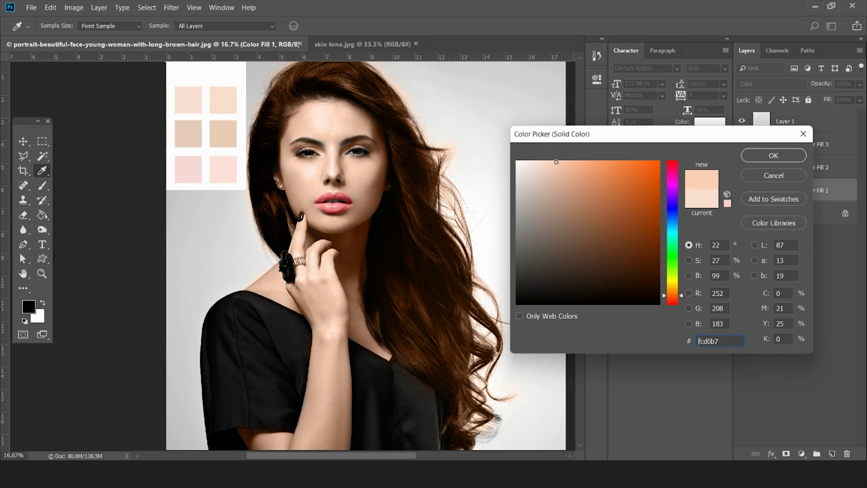
drag(564, 161, 570, 160)
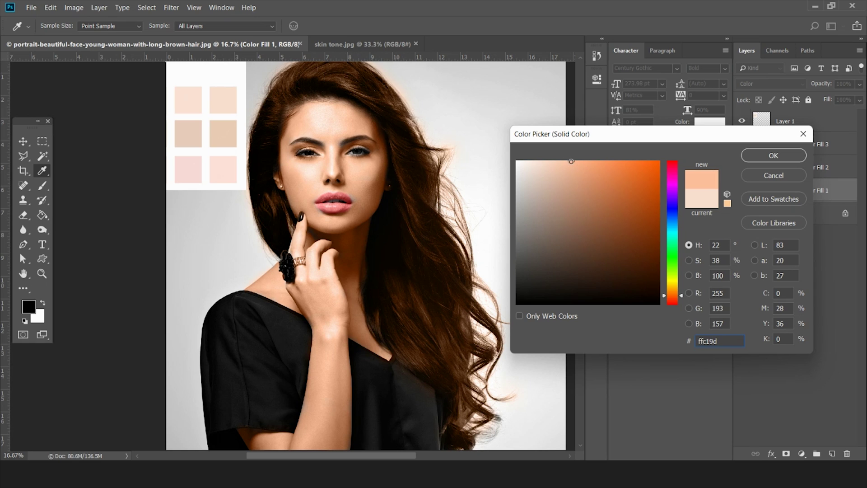
drag(567, 161, 564, 160)
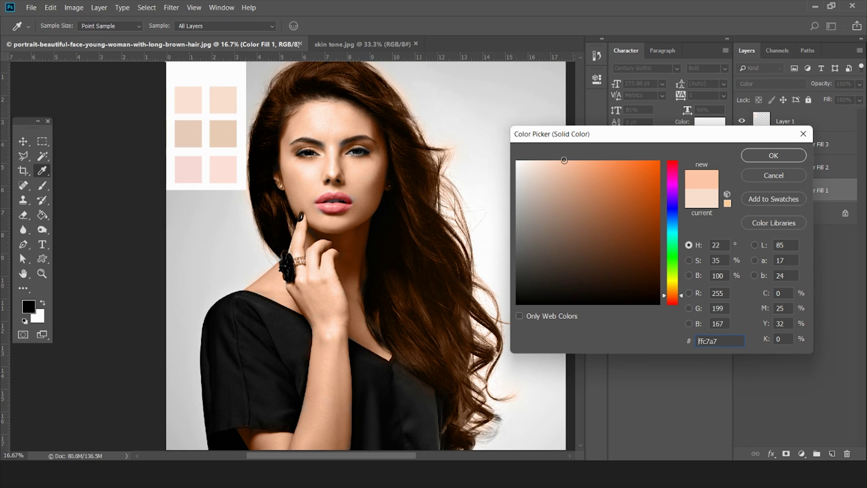
click(565, 162)
click(773, 156)
Step: Paint white on the skin layer's mask with a 125 px brush to fill the uncolored gaps around the lips and chin
key(b)
key(ctrl+plus)
key(ctrl+plus)
key(ctrl+plus)
key(ctrl+plus)
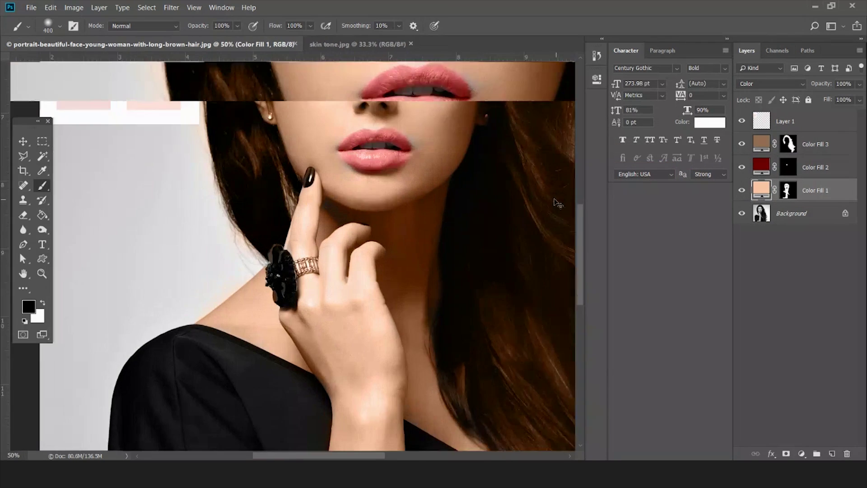
drag(535, 142, 399, 296)
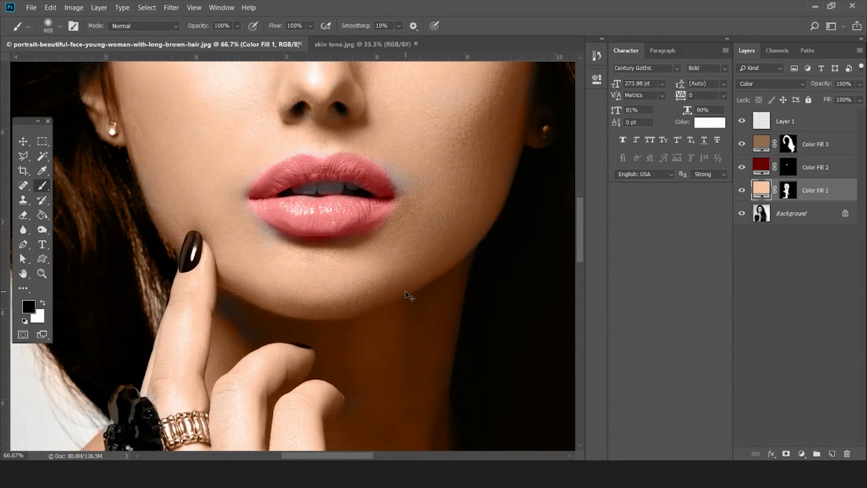
key(ctrl+plus)
click(787, 190)
key(bracketleft)
key(bracketleft)
key(bracketleft)
key(bracketleft)
key(bracketleft)
key(bracketleft)
drag(449, 116, 465, 154)
mouse_move(247, 234)
mouse_down()
mouse_move(248, 242)
mouse_move(239, 234)
mouse_move(259, 243)
mouse_up()
drag(358, 82, 393, 168)
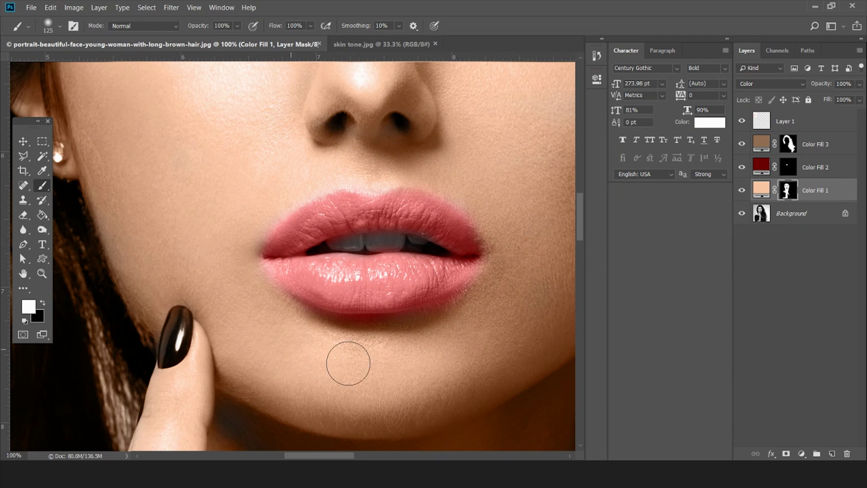
Step: Paint the skin tone over the lower lid and lashes of the eye farther from the skin tone chart with a 60 px brush
scroll(501, 212, up, 3)
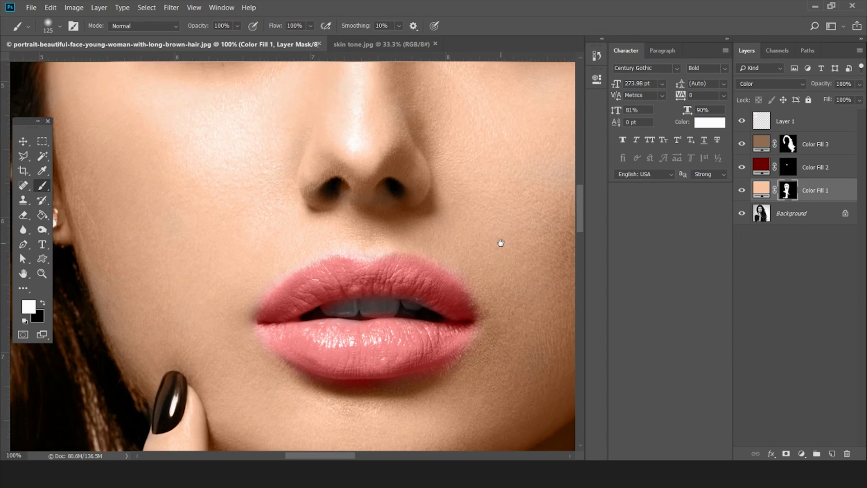
key(ctrl+minus)
key(ctrl+minus)
key(ctrl+minus)
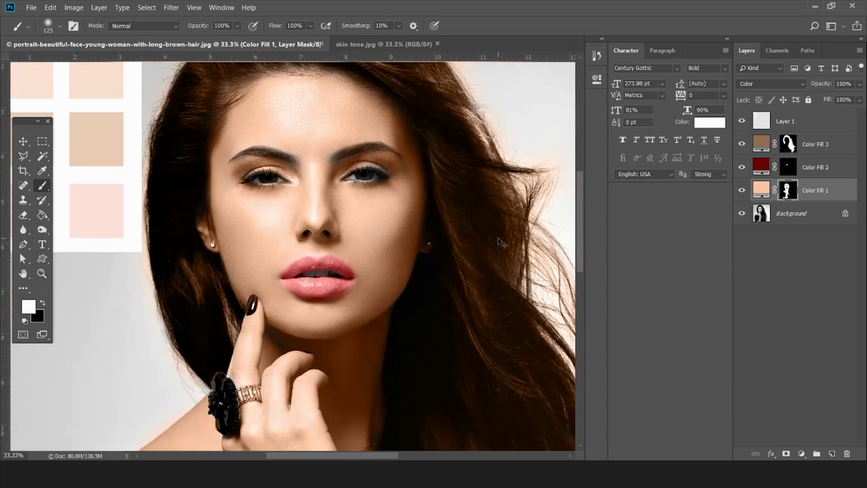
key(ctrl+plus)
key(ctrl+plus)
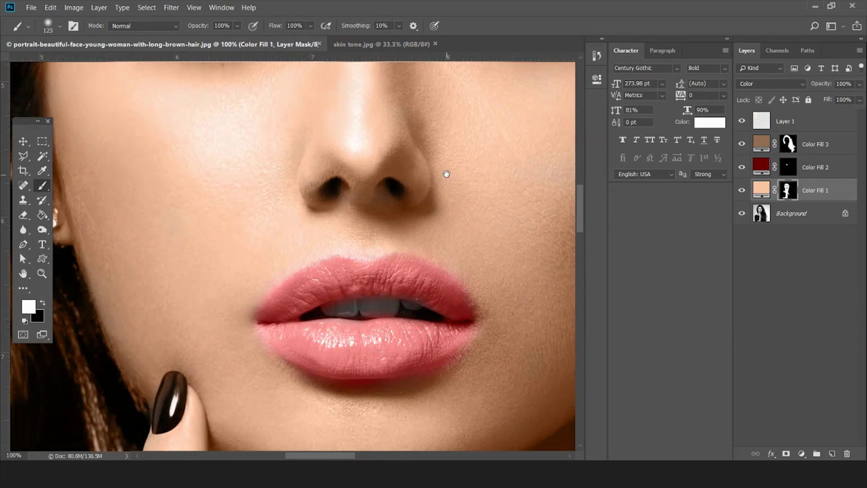
drag(445, 176, 399, 382)
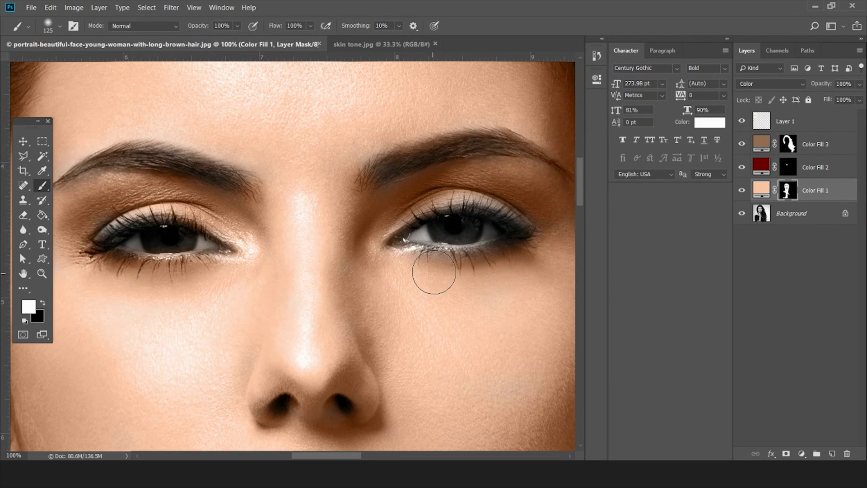
key(ctrl+plus)
key(ctrl+plus)
key(ctrl+plus)
mouse_move(443, 226)
mouse_down()
mouse_move(133, 227)
mouse_move(200, 243)
mouse_move(132, 251)
mouse_up()
key(bracketleft)
key(bracketleft)
key(bracketleft)
key(bracketleft)
key(bracketleft)
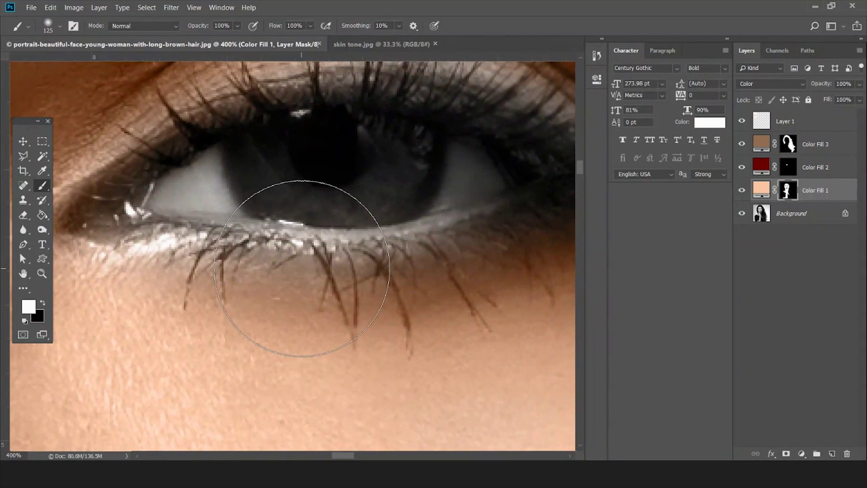
mouse_move(287, 270)
mouse_down()
mouse_move(520, 232)
mouse_move(290, 275)
mouse_move(111, 247)
mouse_up()
mouse_move(512, 123)
mouse_down()
mouse_move(468, 269)
mouse_move(392, 198)
mouse_move(344, 208)
mouse_up()
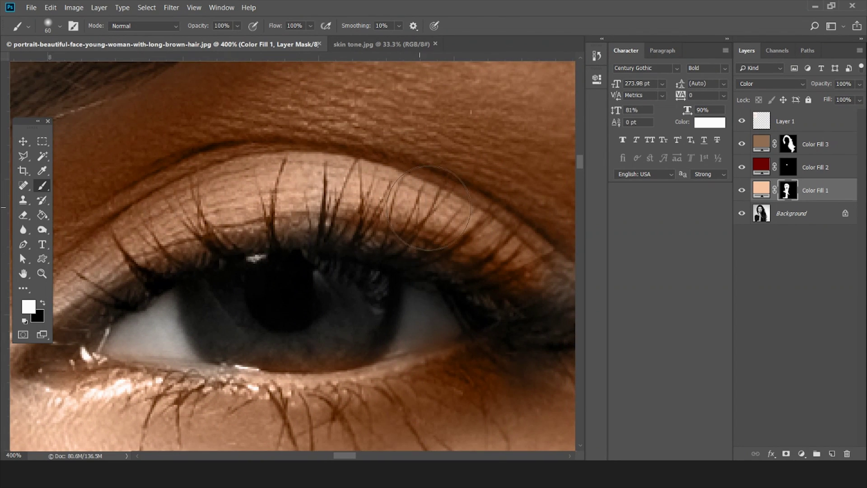
Step: Extend the skin tone over the upper eyelid and the uncolored skin around both eyes
drag(483, 230, 366, 219)
drag(113, 276, 532, 265)
drag(209, 197, 434, 166)
mouse_move(252, 178)
mouse_down()
mouse_move(101, 252)
mouse_move(395, 357)
mouse_move(524, 352)
mouse_up()
drag(536, 351, 378, 363)
key(ctrl+minus)
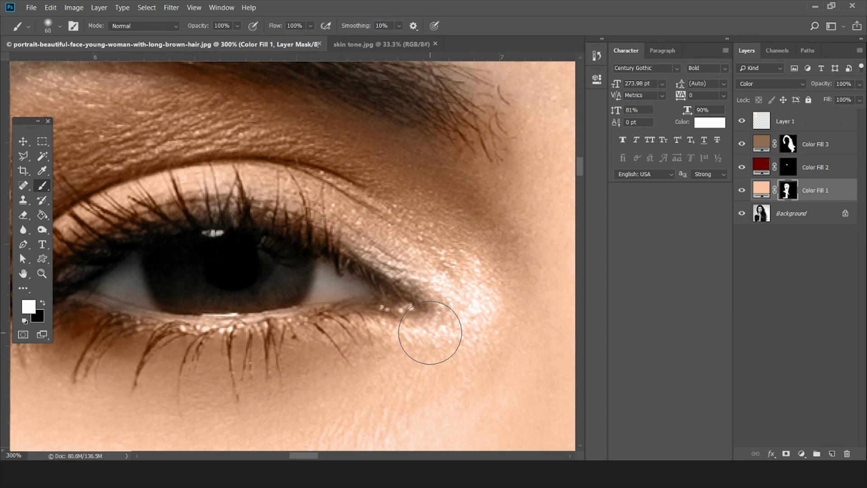
scroll(499, 302, down, 5)
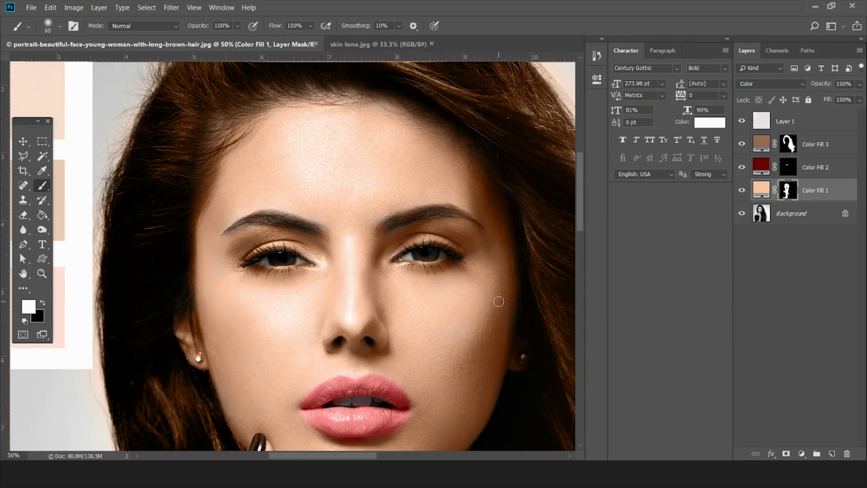
Step: Add a Solid Color fill layer above the skin layer in the dark reddish brown 580f00
scroll(498, 301, up, 4)
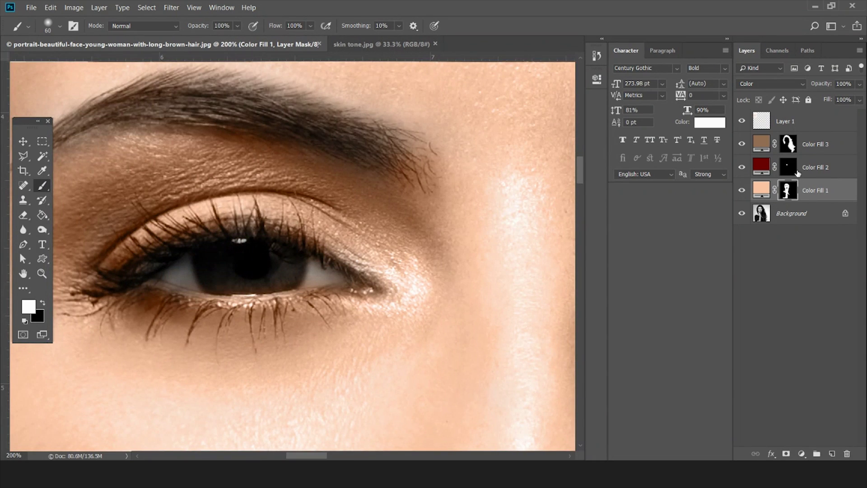
click(801, 453)
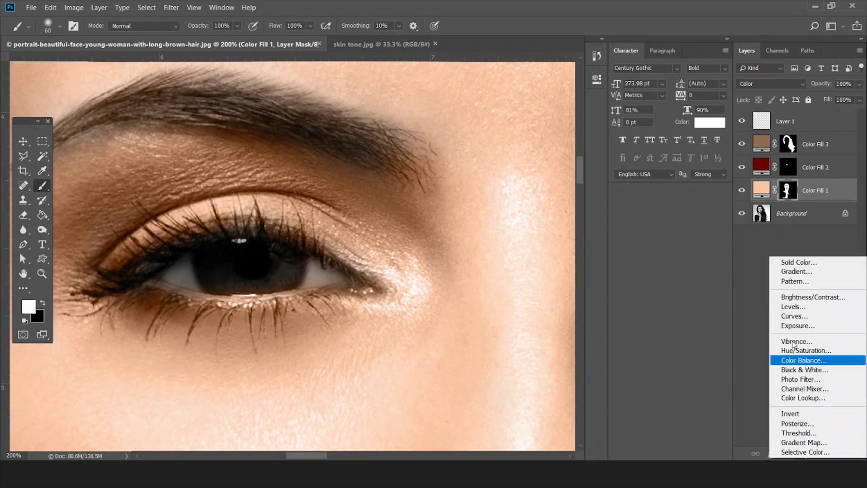
click(794, 264)
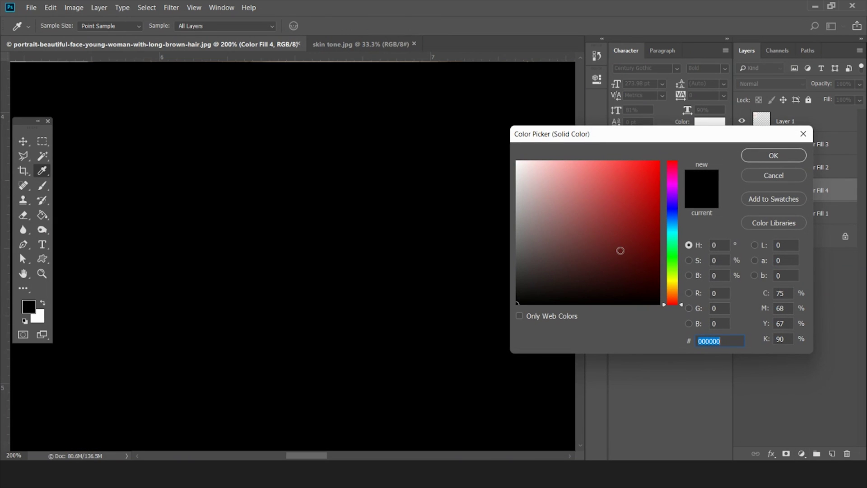
mouse_move(682, 304)
mouse_down()
mouse_move(681, 290)
mouse_move(681, 300)
mouse_up()
click(652, 242)
click(659, 217)
click(688, 275)
drag(680, 215, 681, 257)
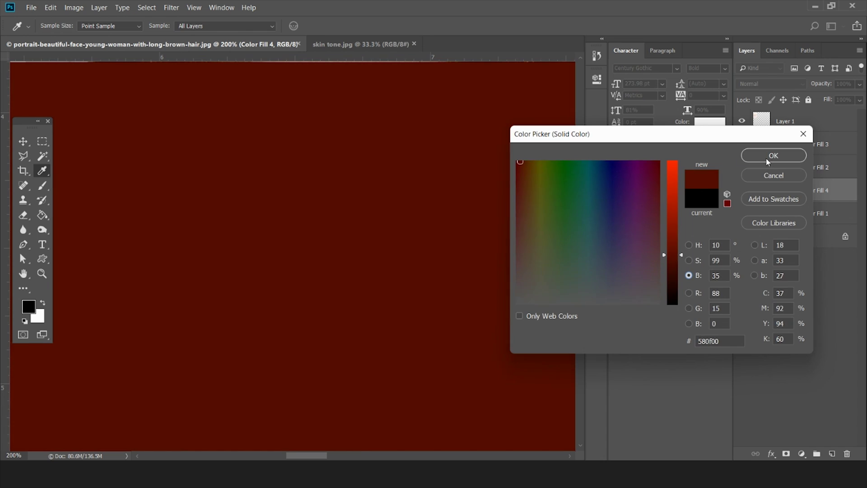
click(773, 155)
Step: Invert the new reddish brown layer's mask to black and set its blend mode to Color
key(ctrl+i)
click(770, 84)
click(759, 353)
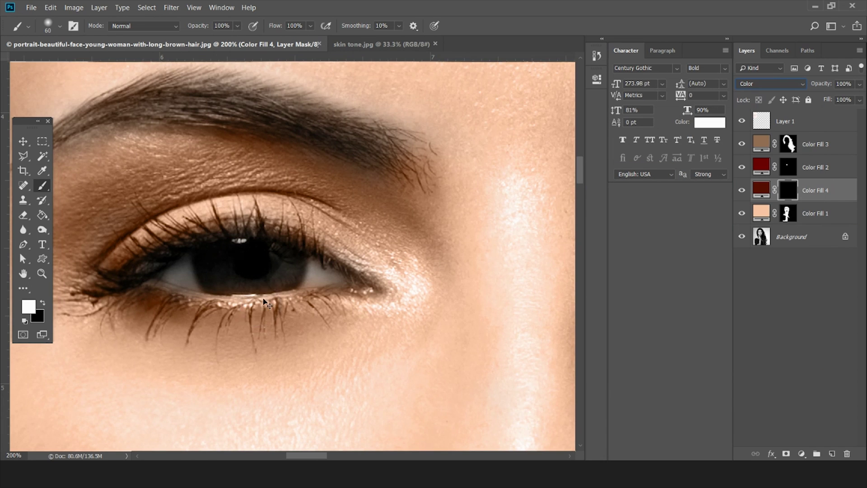
Step: Paint the reddish brown over the iris of the eye nearer the skin tone chart, reducing the brush to 25 px
scroll(232, 272, up, 4)
key(bracketleft)
key(bracketleft)
mouse_move(168, 265)
mouse_down()
mouse_move(230, 310)
mouse_move(343, 310)
mouse_move(385, 257)
mouse_move(418, 254)
mouse_move(378, 244)
mouse_move(161, 264)
mouse_move(205, 213)
mouse_move(370, 212)
mouse_move(430, 285)
mouse_up()
key(bracketleft)
key(bracketleft)
key(bracketleft)
Step: Reopen the eye color fill layer's solid color and change it to a more muted reddish brown
key(ctrl+minus)
key(ctrl+minus)
key(ctrl+minus)
key(ctrl+minus)
key(ctrl+minus)
key(ctrl+minus)
key(ctrl+plus)
key(ctrl+plus)
key(ctrl+plus)
double_click(761, 187)
drag(679, 191, 679, 257)
click(763, 158)
drag(538, 271, 217, 250)
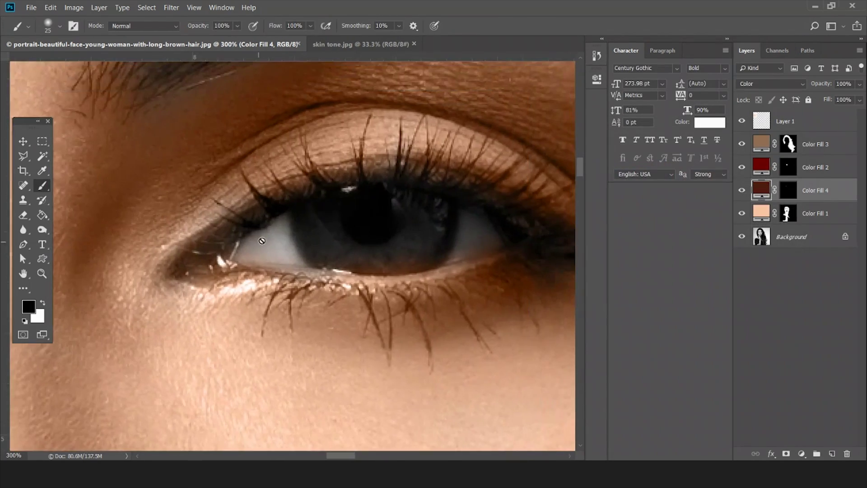
Step: Paint white on the eye color layer's mask over the iris of the eye farther from the skin tone chart
click(786, 194)
key(ctrl+plus)
key(ctrl+plus)
key(ctrl+plus)
drag(281, 201, 256, 211)
key(ctrl+plus)
mouse_move(256, 180)
mouse_down()
mouse_move(259, 216)
mouse_move(283, 259)
mouse_move(424, 283)
mouse_move(272, 201)
mouse_move(447, 275)
mouse_move(491, 234)
mouse_move(312, 280)
mouse_up()
mouse_move(330, 298)
mouse_down()
mouse_move(353, 264)
mouse_move(340, 201)
mouse_move(310, 210)
mouse_move(310, 278)
mouse_move(334, 206)
mouse_up()
drag(83, 230, 215, 231)
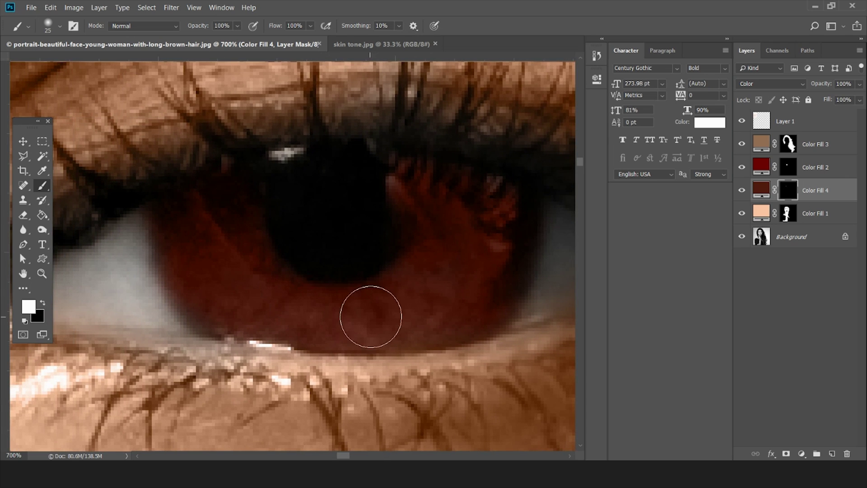
Step: Examine both colored irises against the rest of the face, up close and in the full portrait
key(ctrl+minus)
key(ctrl+minus)
key(ctrl+minus)
key(ctrl+minus)
key(ctrl+minus)
key(ctrl+minus)
key(ctrl+minus)
scroll(416, 300, down, 2)
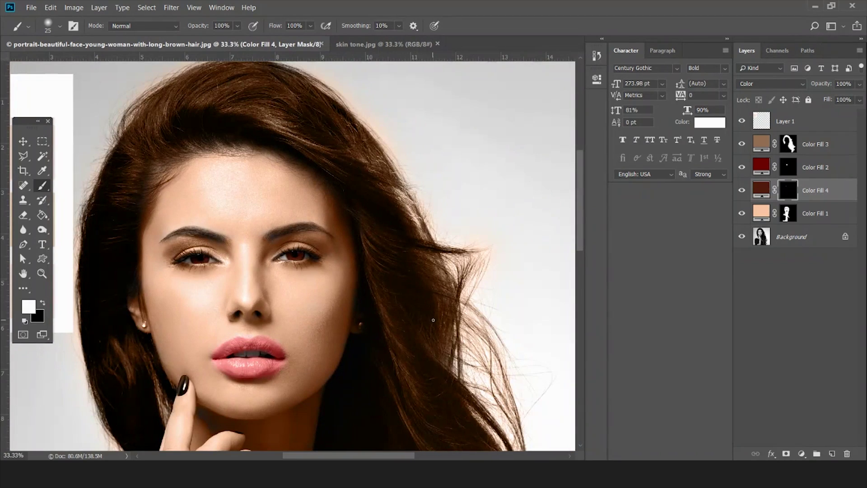
drag(332, 255, 419, 227)
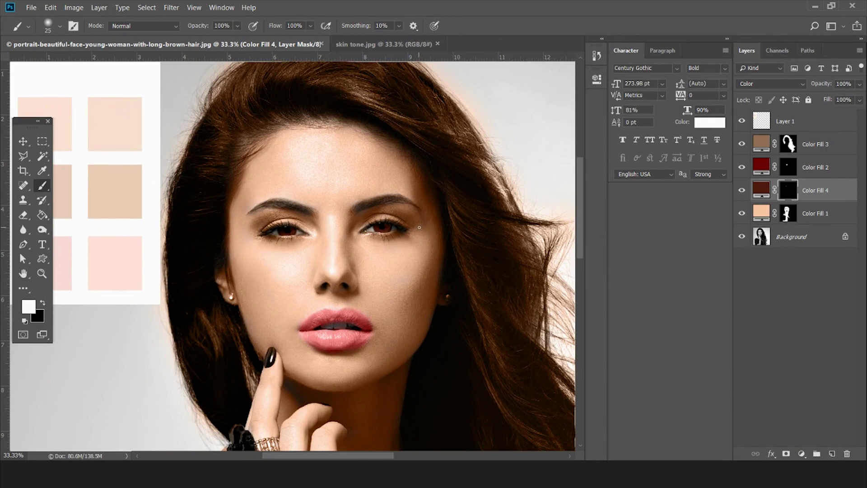
scroll(422, 232, up, 1)
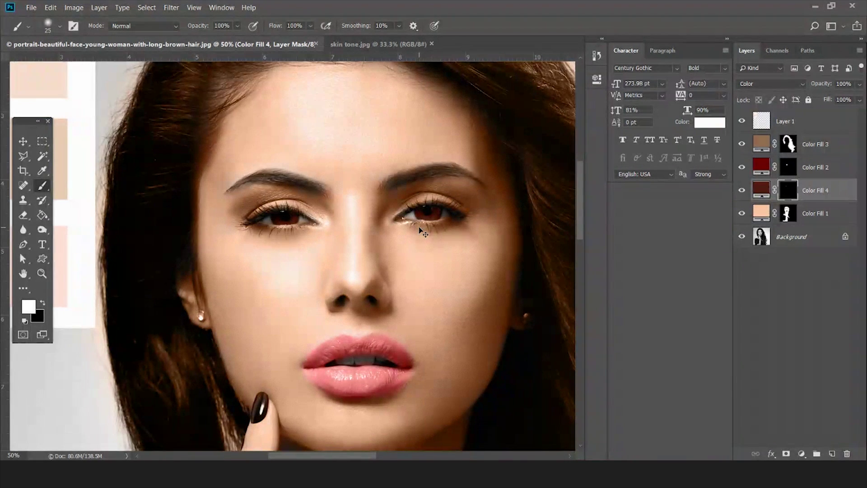
scroll(422, 232, up, 2)
scroll(420, 229, down, 5)
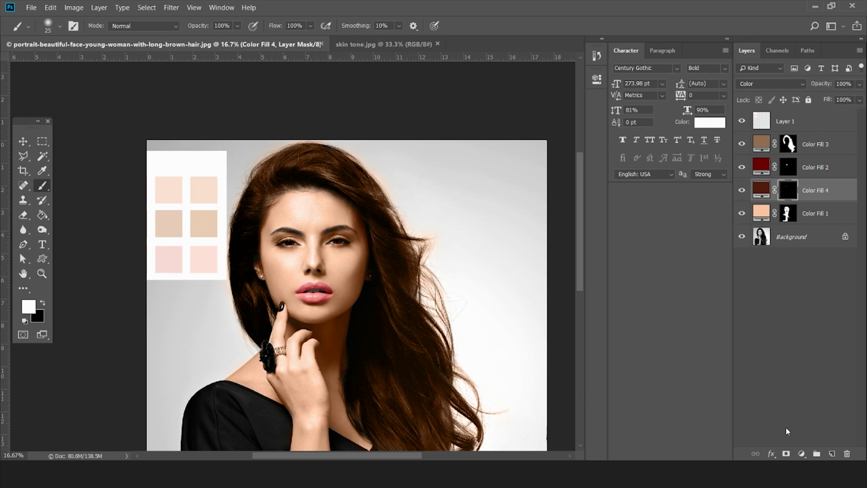
Step: Add a Curves adjustment layer above the eye color layer and shape its RGB curve to deepen the portrait's contrast
click(801, 453)
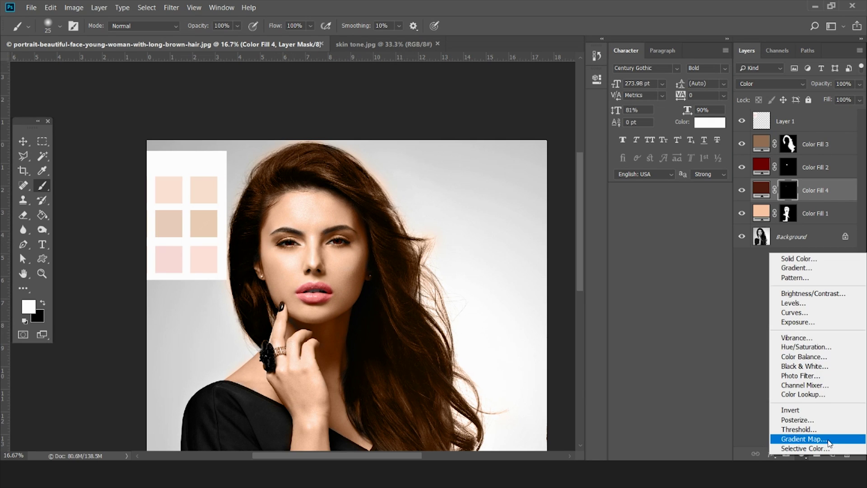
click(821, 316)
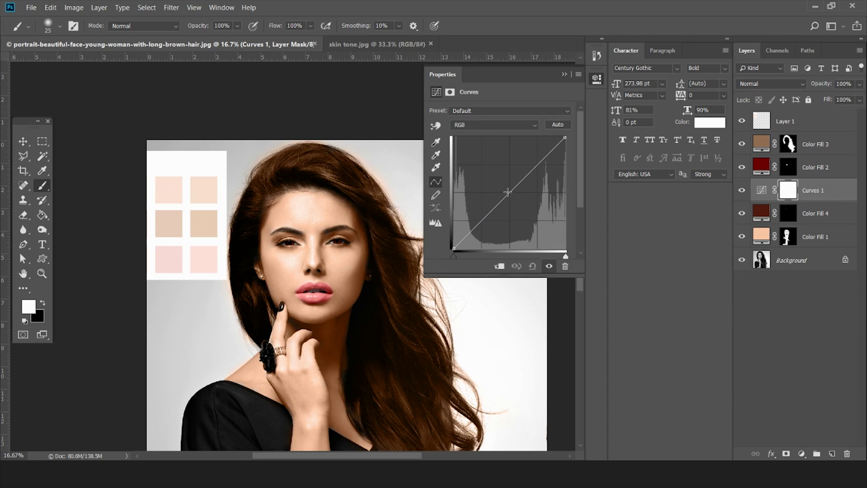
drag(508, 191, 523, 184)
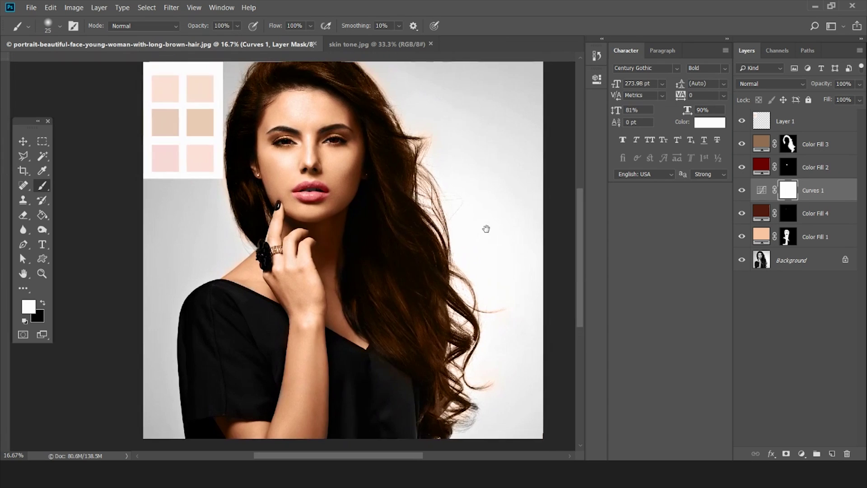
drag(486, 228, 495, 254)
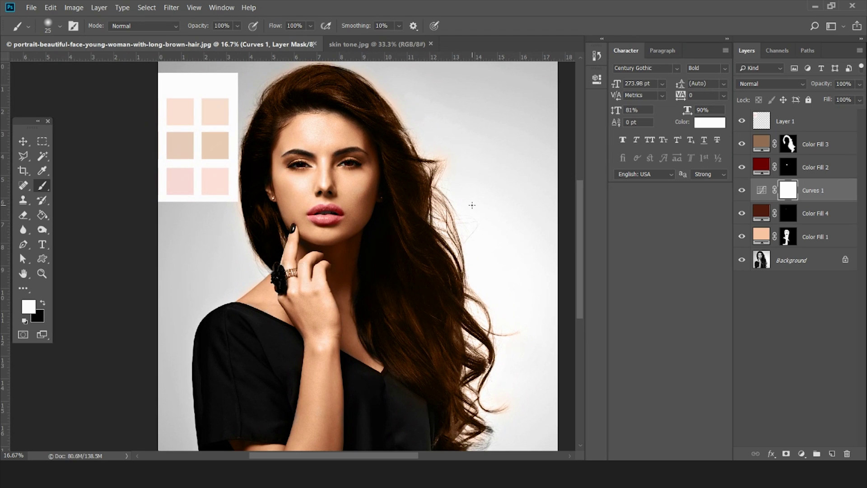
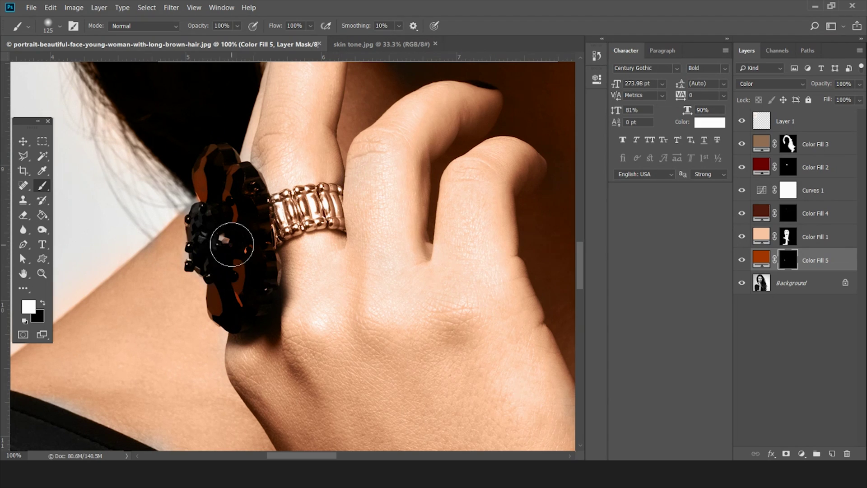
Step: Paint black on the hair color layer's mask to remove color spill along the crown's outer edge on the flowing-hair side
key(ctrl+minus)
key(ctrl+minus)
key(ctrl+minus)
key(ctrl+minus)
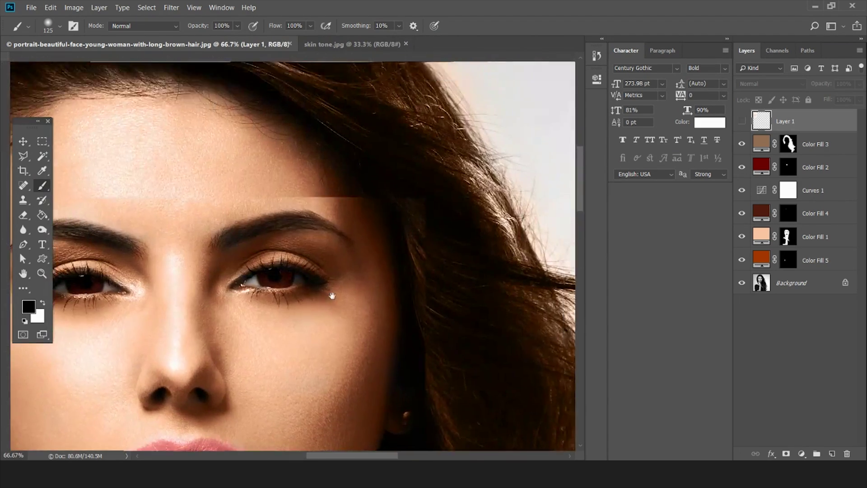
drag(332, 296, 325, 313)
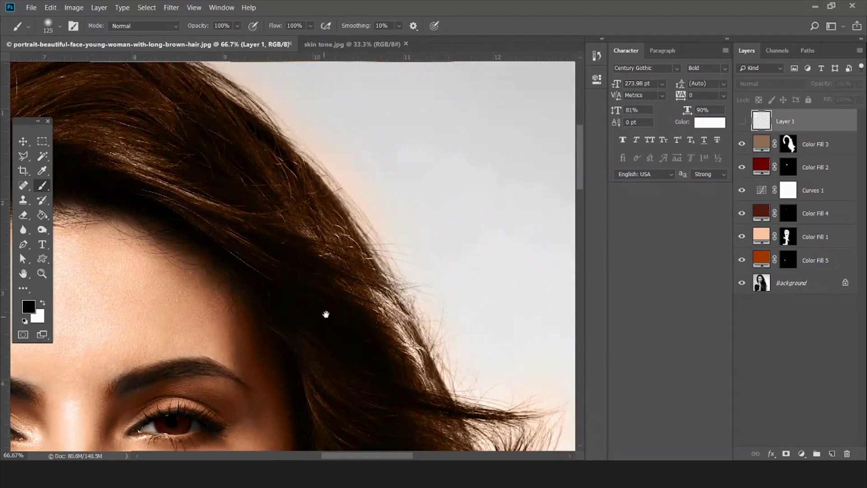
drag(396, 292, 408, 332)
key(ctrl+plus)
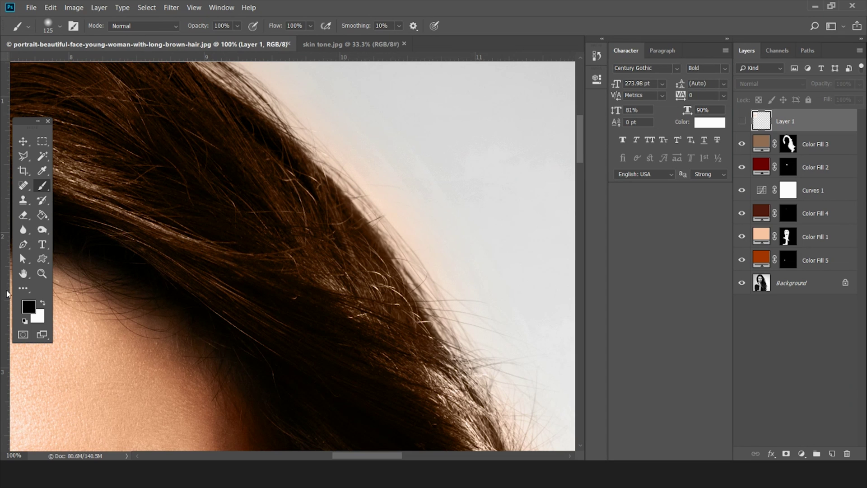
click(44, 300)
click(42, 302)
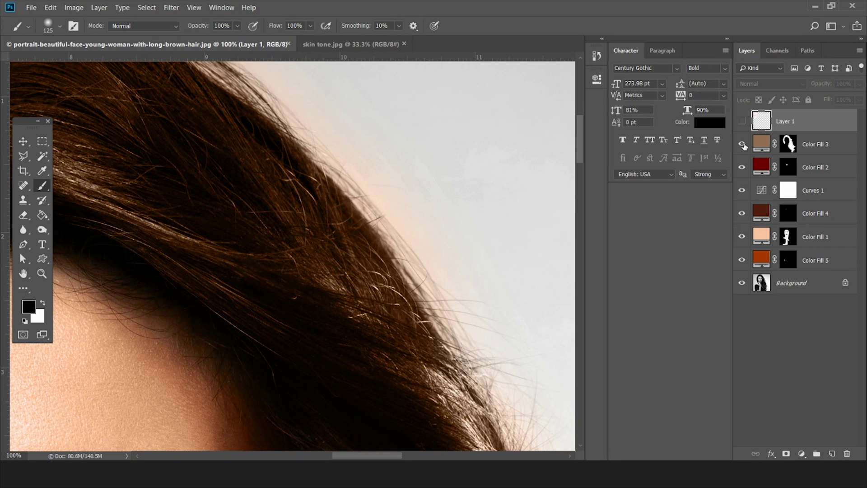
click(743, 145)
click(788, 145)
key(x)
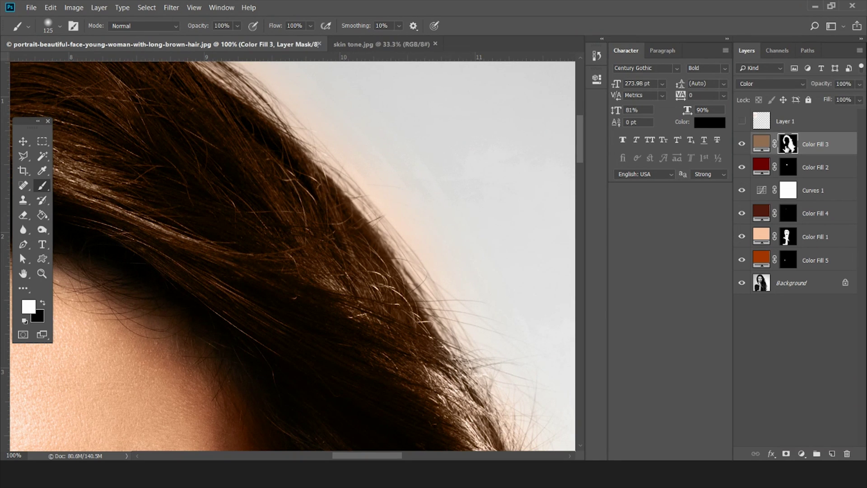
click(42, 304)
mouse_move(257, 83)
mouse_down()
mouse_move(372, 173)
mouse_move(442, 257)
mouse_move(370, 164)
mouse_move(478, 301)
mouse_up()
Step: Mask out the hair color spill on the background over the top of the head and down its opposite edge
key(space)
drag(393, 151, 529, 311)
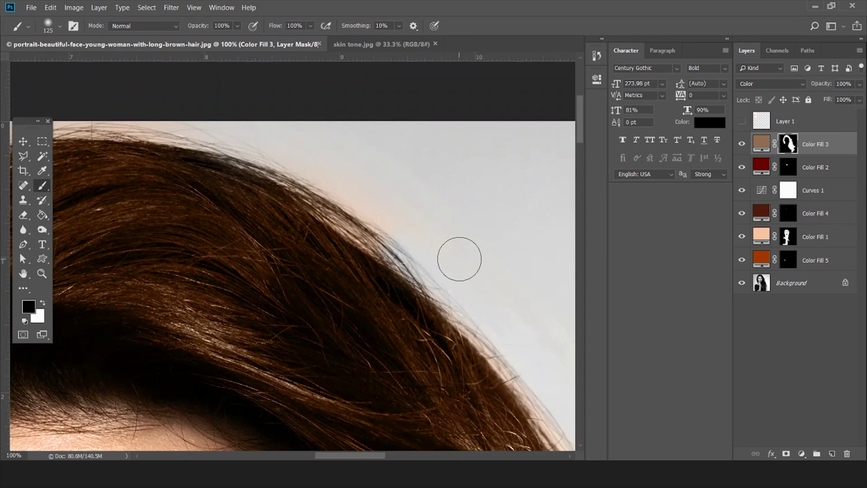
mouse_move(349, 187)
mouse_down()
mouse_move(207, 119)
mouse_move(135, 102)
mouse_up()
key(space)
drag(357, 188, 507, 211)
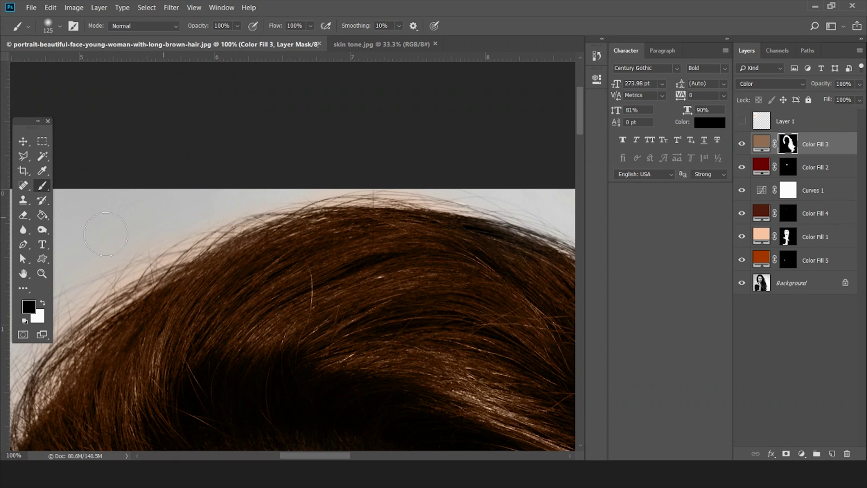
drag(236, 195, 410, 164)
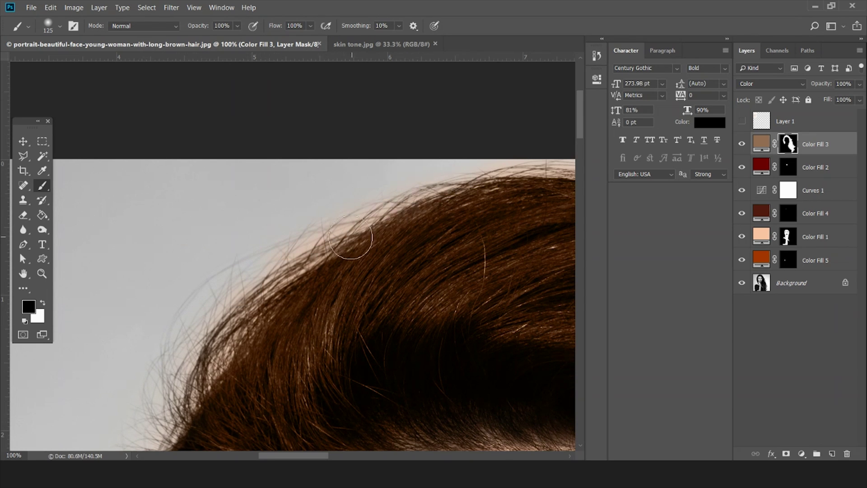
mouse_move(218, 219)
mouse_down()
mouse_move(271, 132)
mouse_move(260, 60)
mouse_up()
key(ctrl+minus)
key(ctrl+minus)
key(ctrl+minus)
key(ctrl+minus)
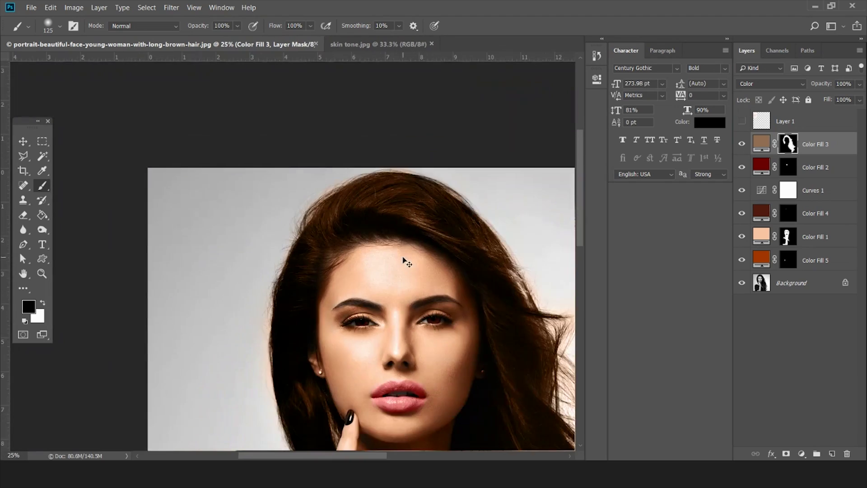
Step: Paint black on the hair mask to clear color spill from the background around the loose strands beside the face
key(ctrl+plus)
key(ctrl+plus)
drag(485, 222, 158, 163)
drag(527, 312, 432, 124)
drag(484, 274, 352, 234)
key(ctrl+plus)
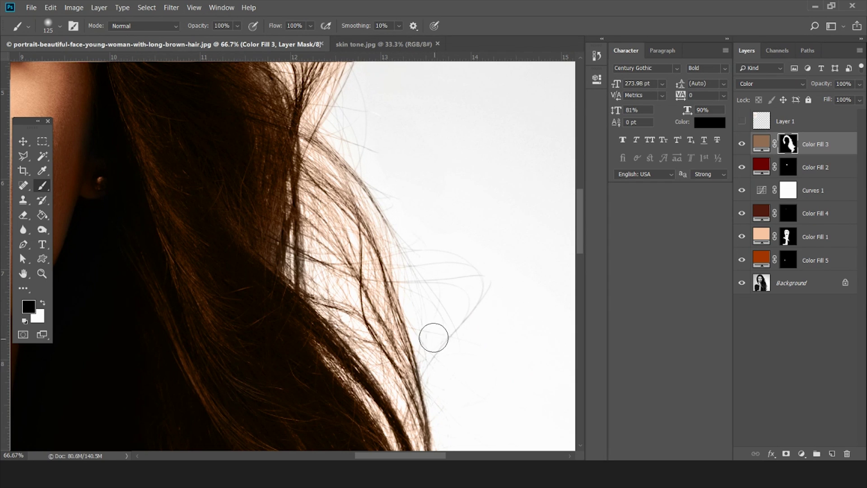
click(43, 302)
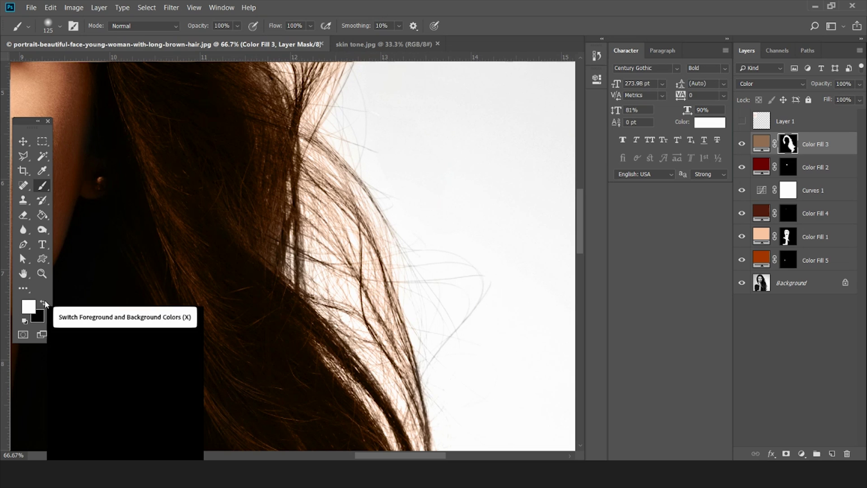
click(44, 302)
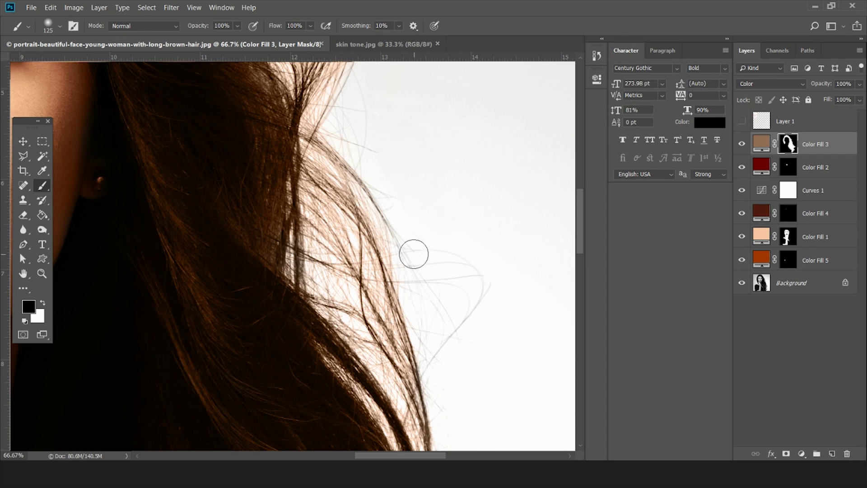
click(43, 303)
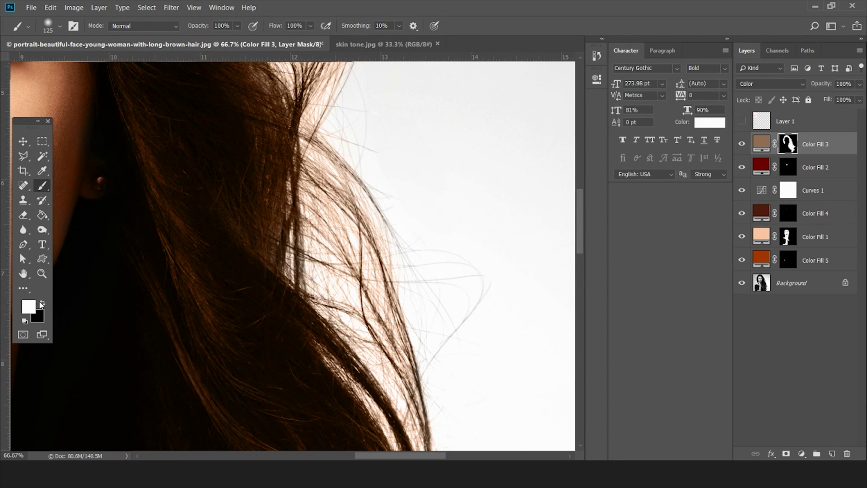
click(42, 303)
Step: Mask out the hair color spill on the background along the lower waves and curled ends
scroll(458, 277, down, 5)
scroll(414, 397, right, 1)
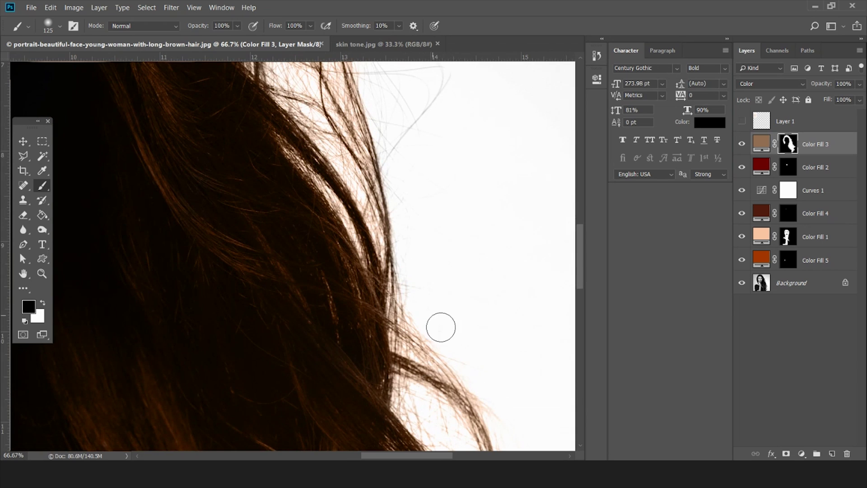
scroll(442, 329, down, 5)
scroll(393, 325, right, 1)
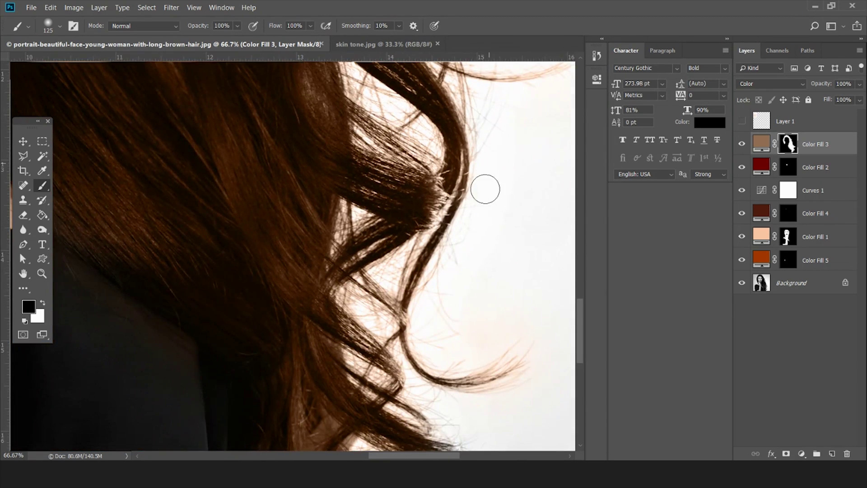
scroll(485, 189, down, 4)
key(x)
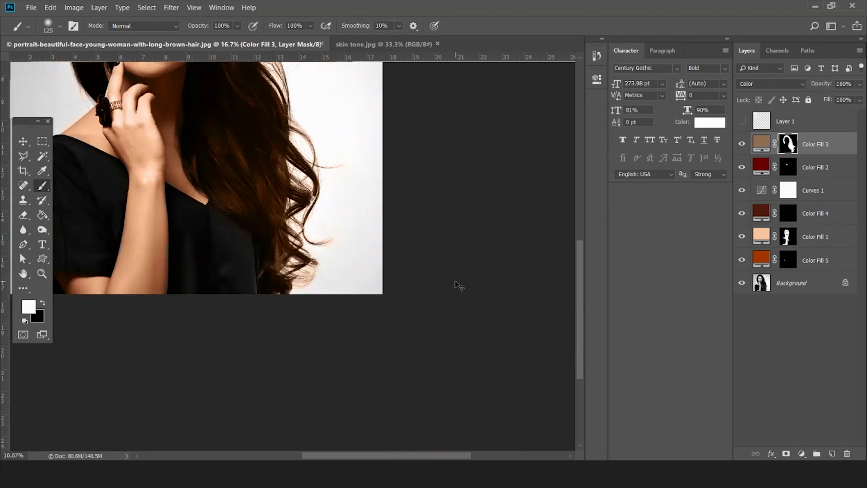
Step: Bring the whole portrait into view, switch to the Move tool and deselect the hair color layer
drag(338, 173, 490, 330)
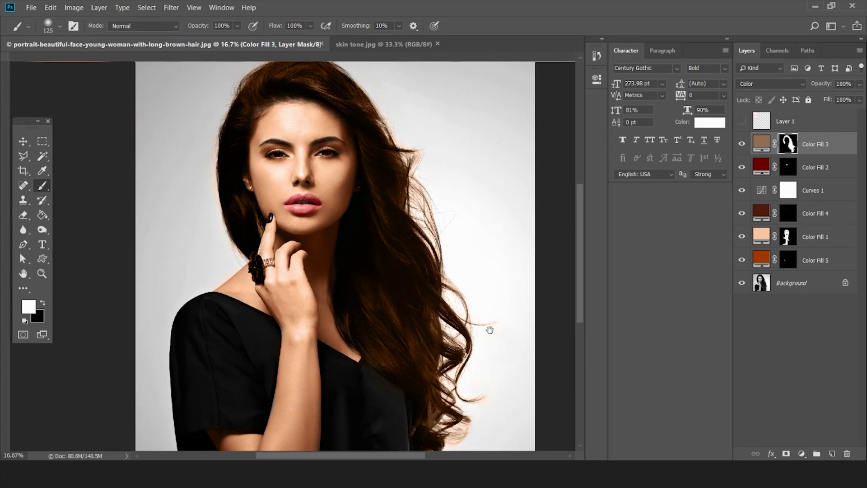
key(ctrl+r)
scroll(494, 336, down, 1)
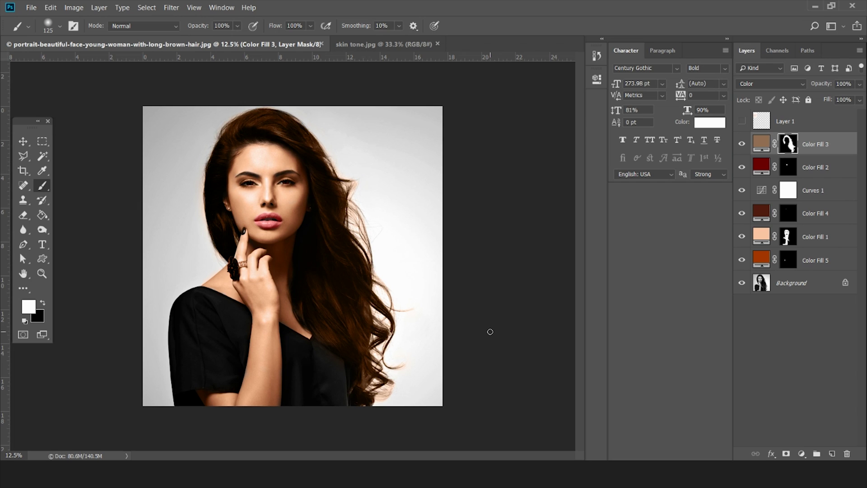
key(v)
click(94, 100)
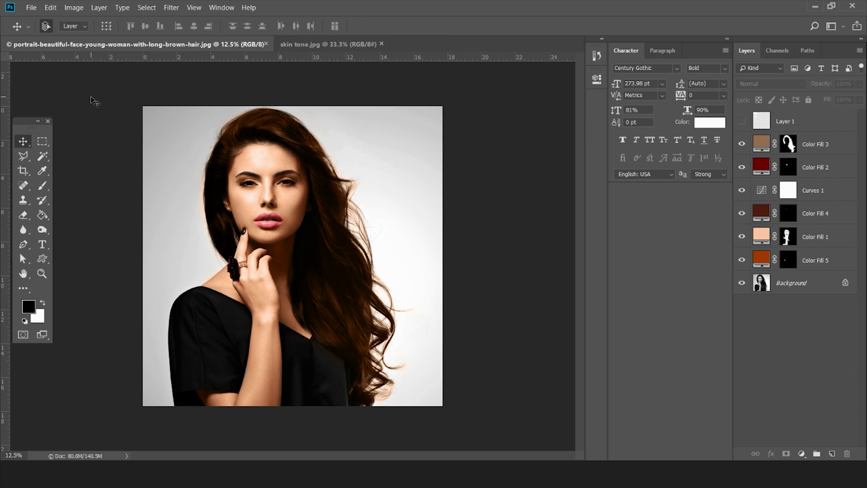